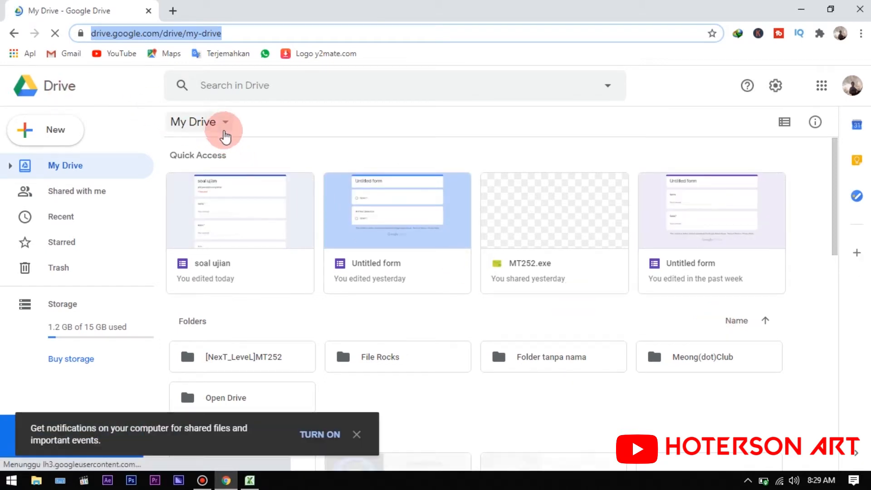
Step: Create a new blank Google Form in My Drive
click(222, 127)
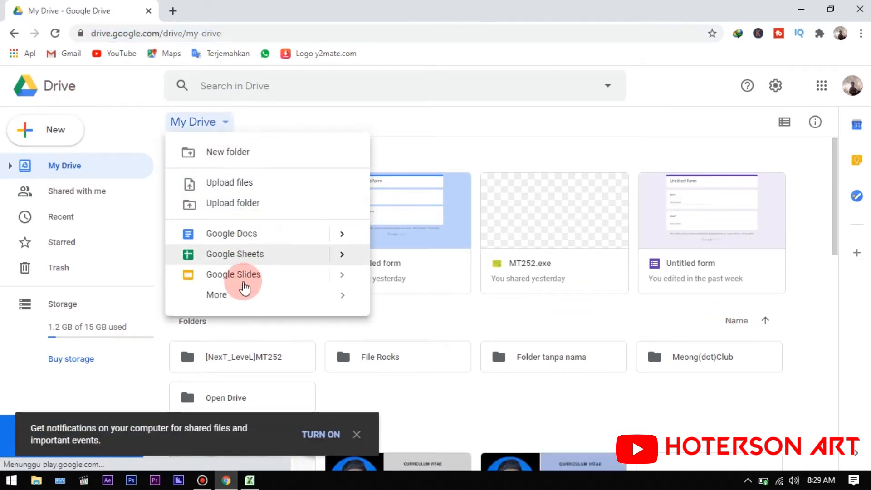
mouse_move(240, 296)
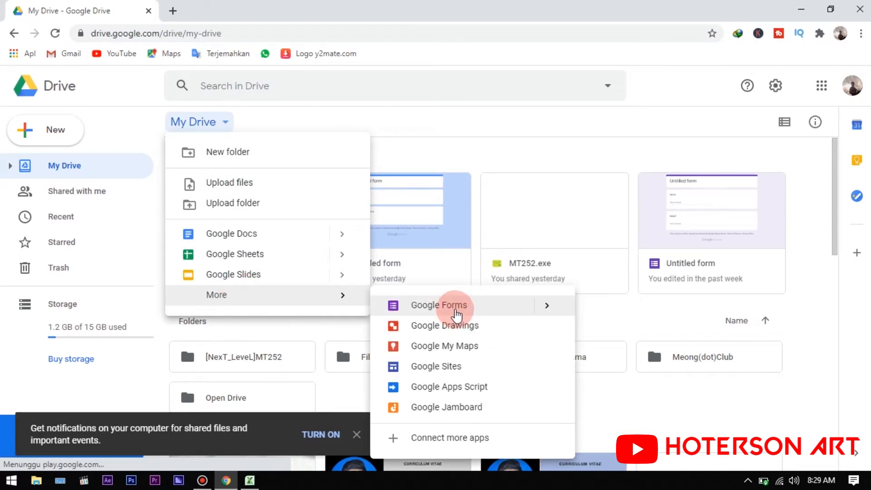
click(454, 308)
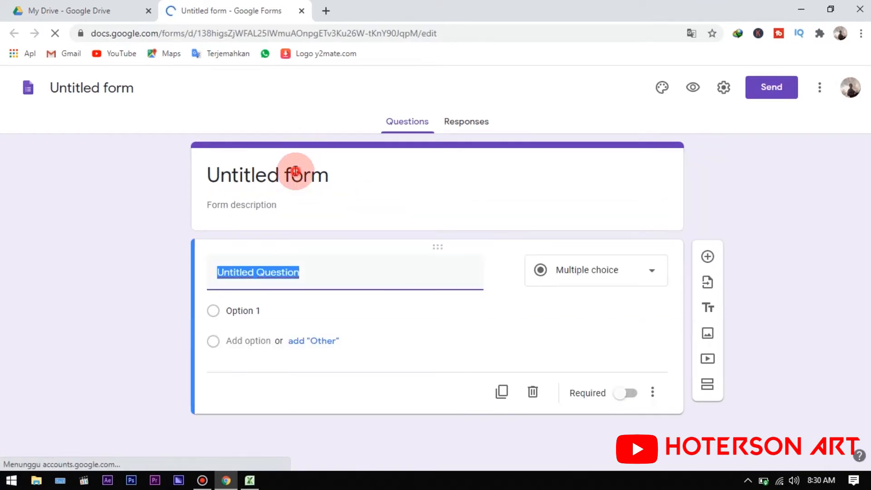
Step: Title the form "soal ujian" and enter the description "pilih jawaban yang benar"
click(294, 171)
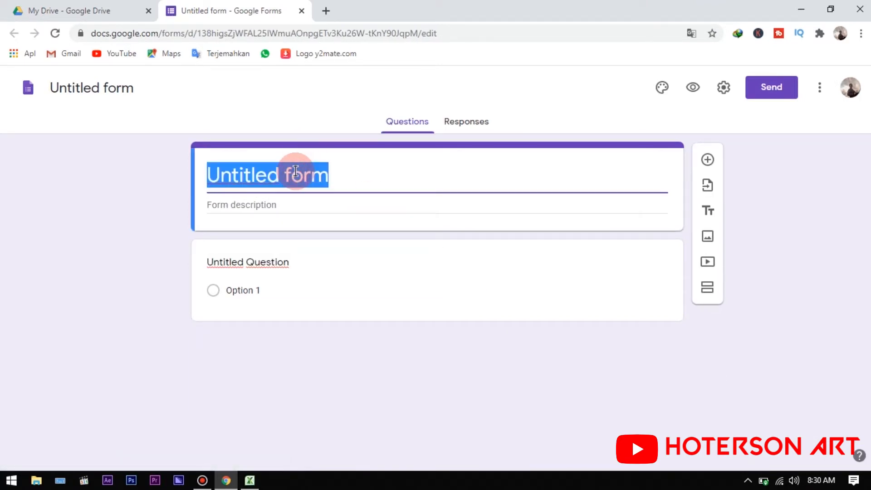
text(so)
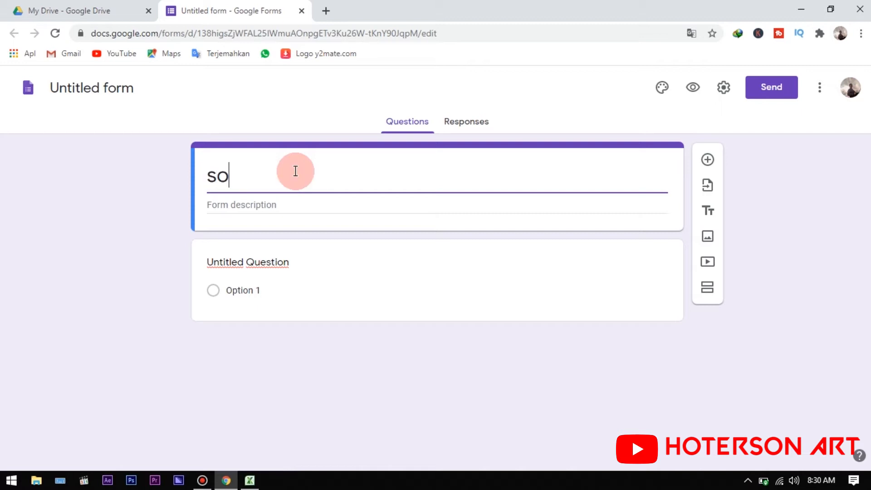
text(al uj)
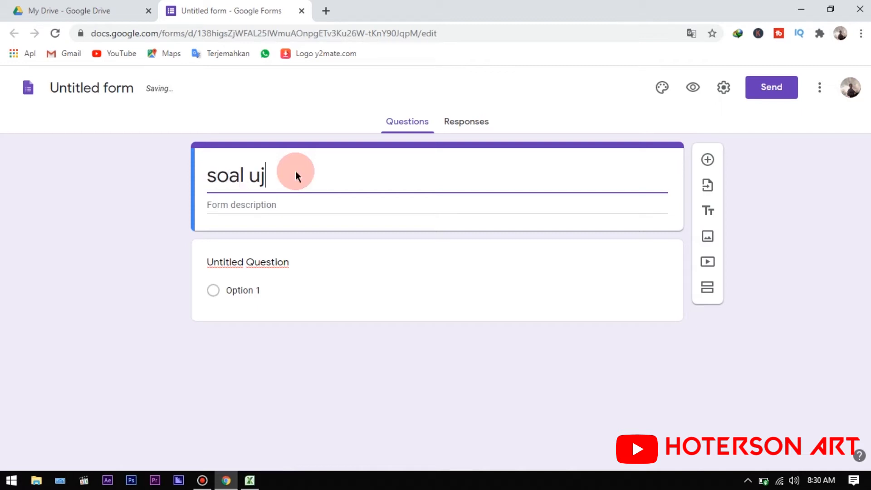
text(ian)
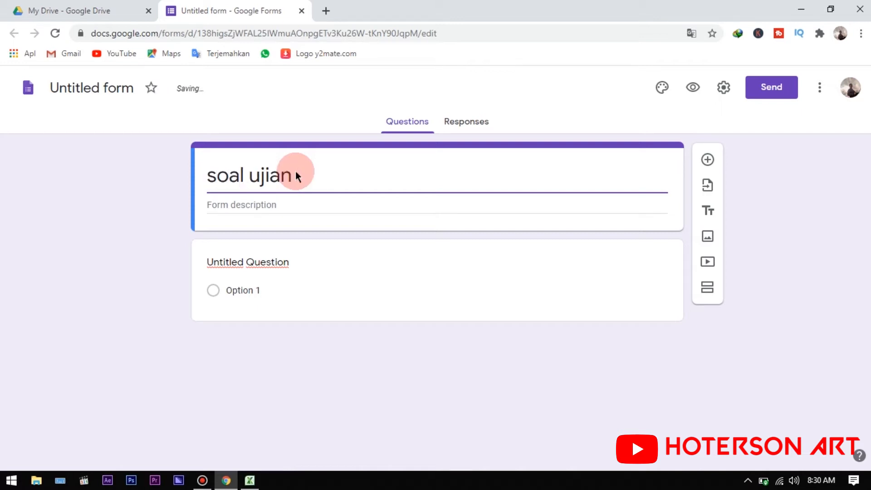
click(284, 208)
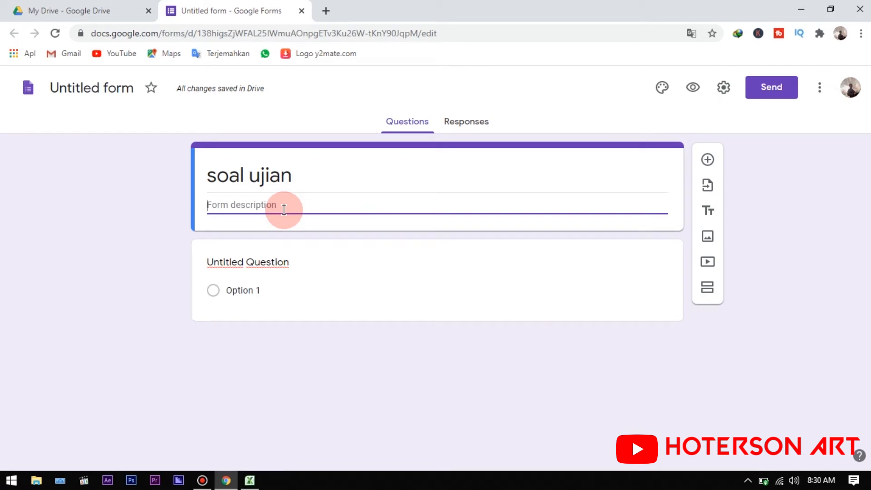
text(pilih )
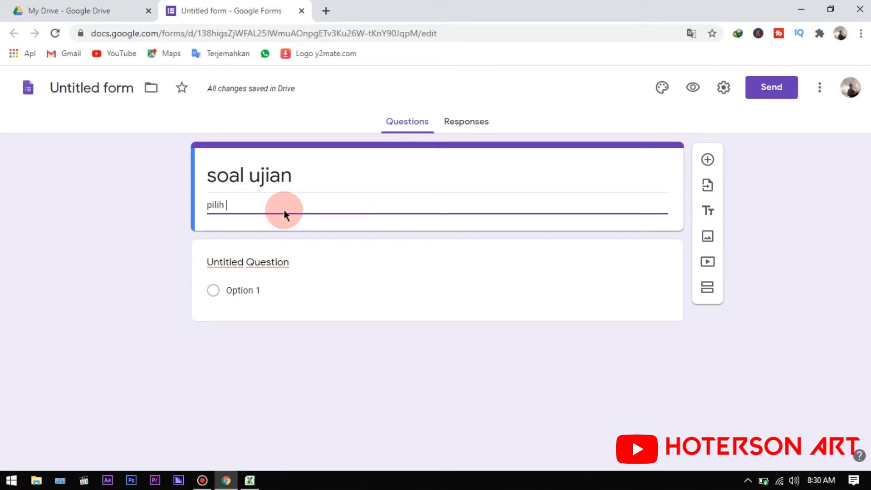
text(jawaban)
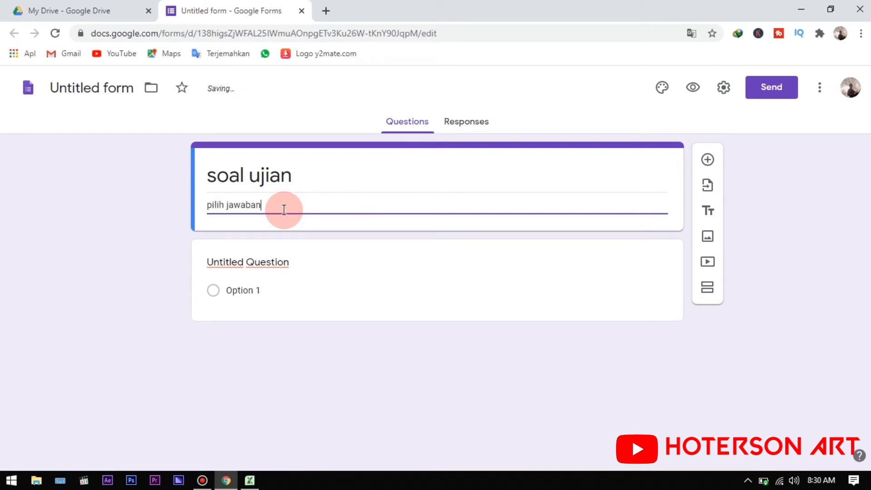
text( yang benar)
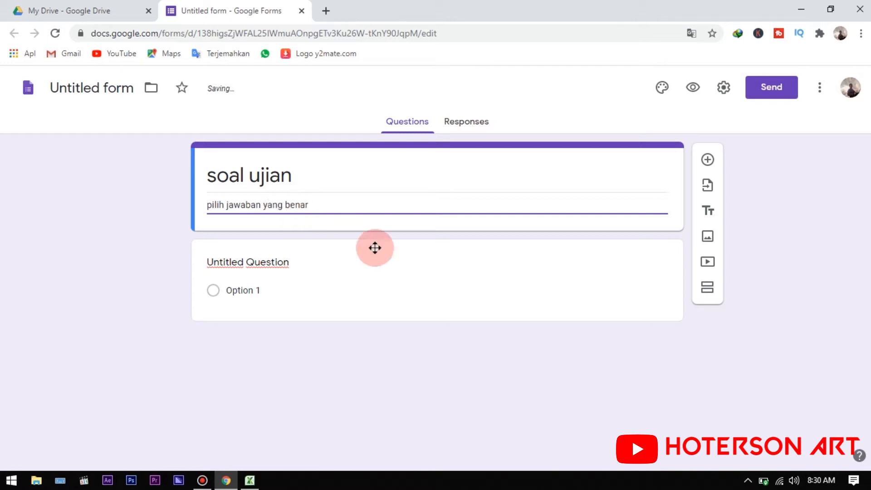
Step: Turn the untitled question into a required short-answer question named "nama"
click(285, 261)
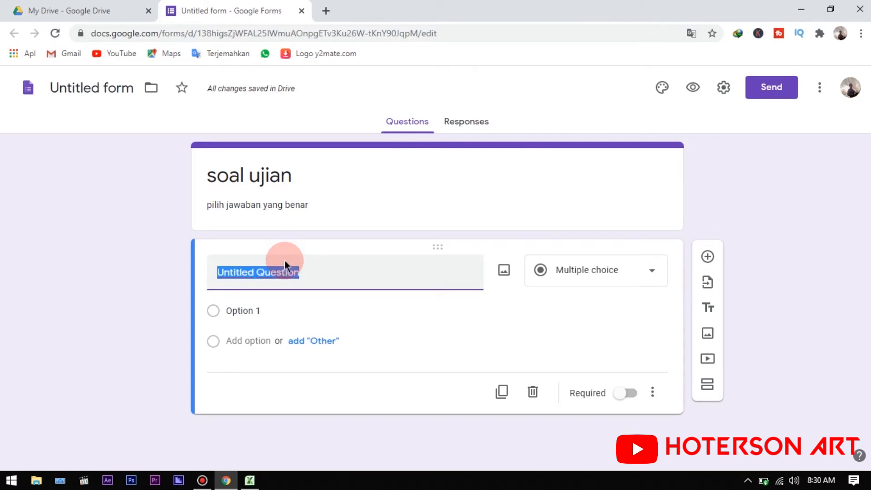
text(nama)
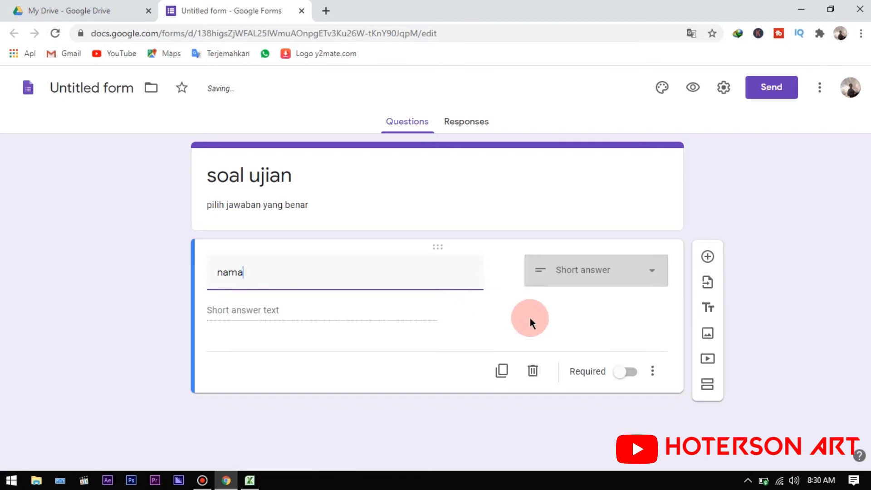
click(586, 284)
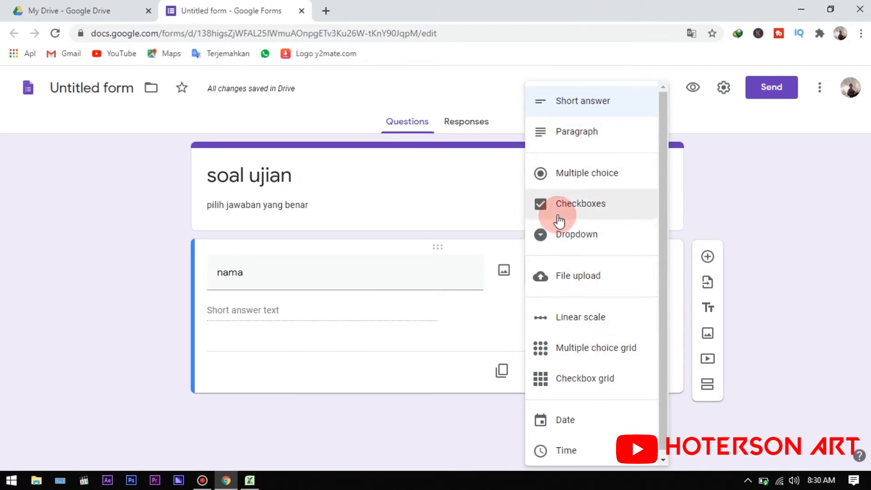
click(582, 98)
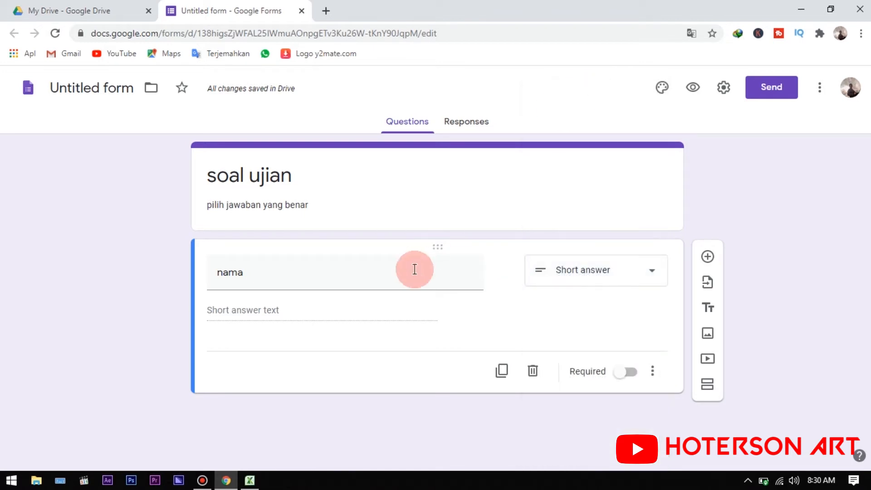
click(620, 373)
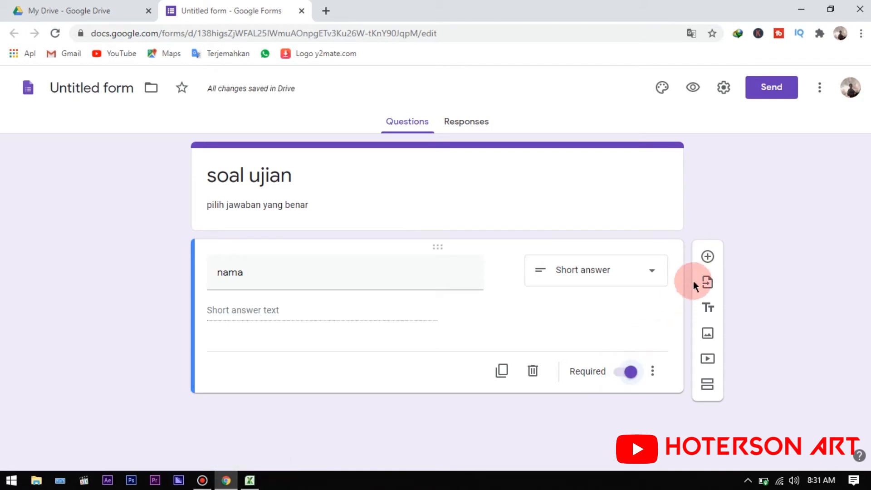
Step: Add a second question named "kelas" as a required short-answer question
click(709, 258)
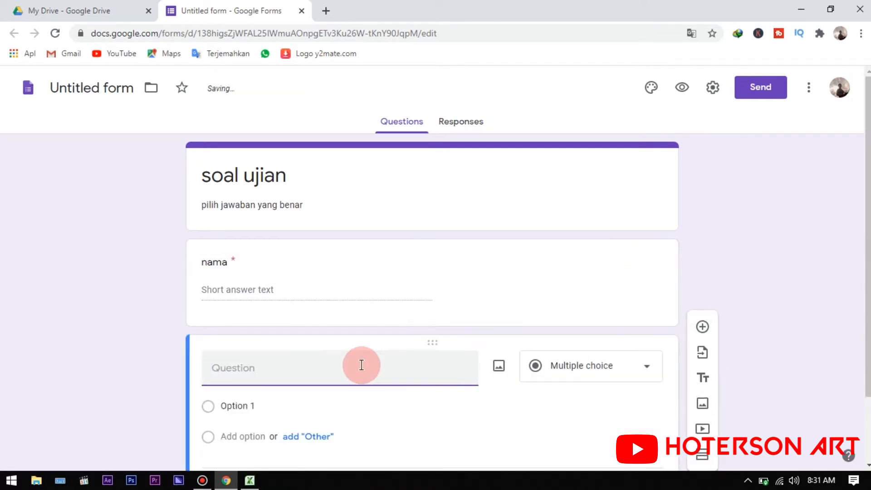
click(327, 362)
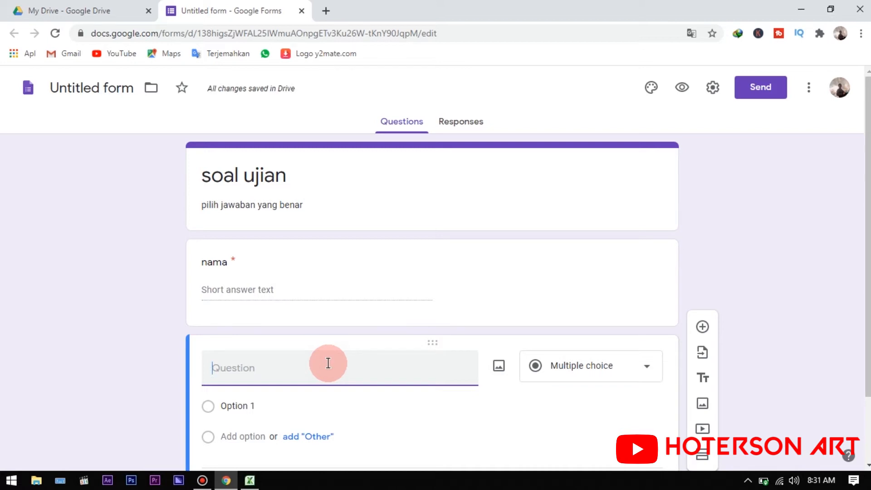
text(kelas)
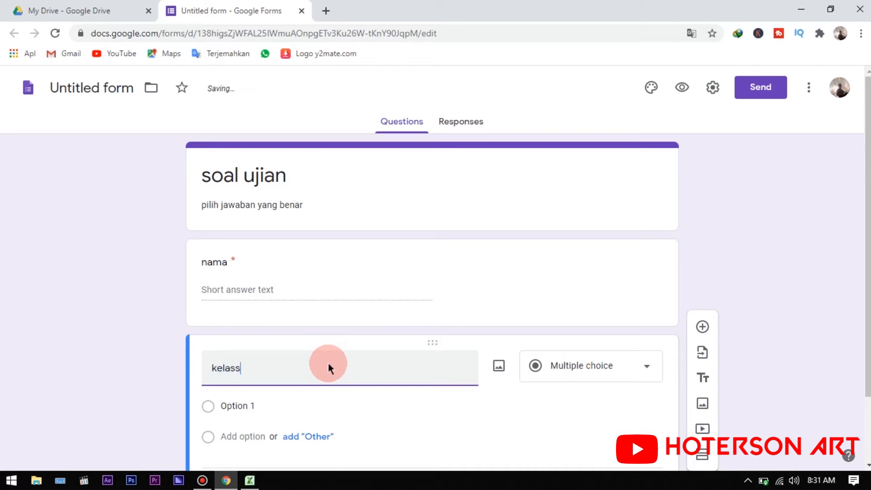
drag(868, 220, 866, 284)
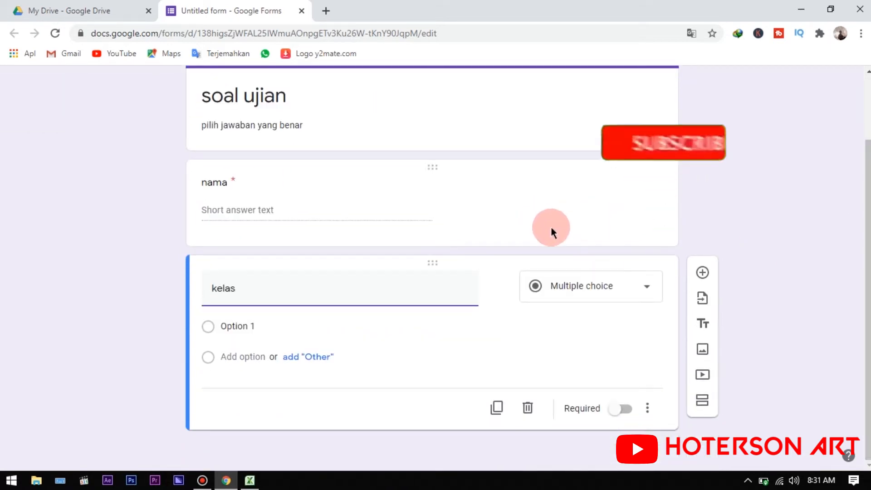
click(388, 208)
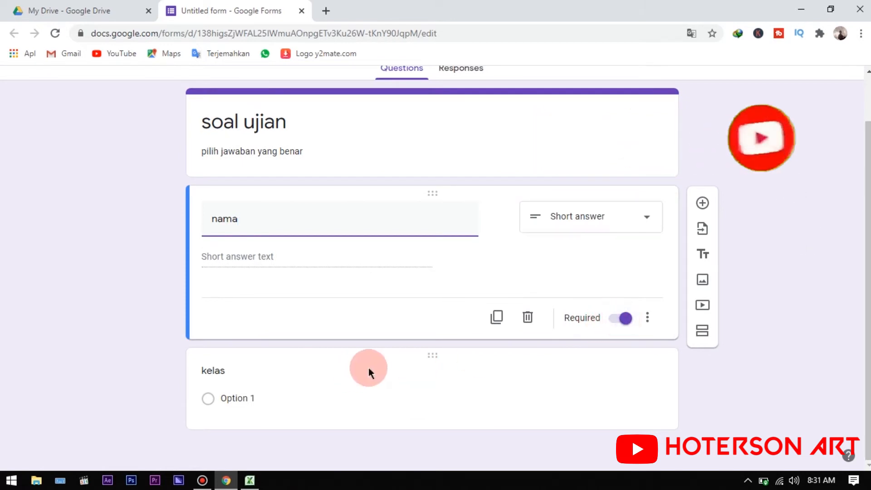
click(284, 398)
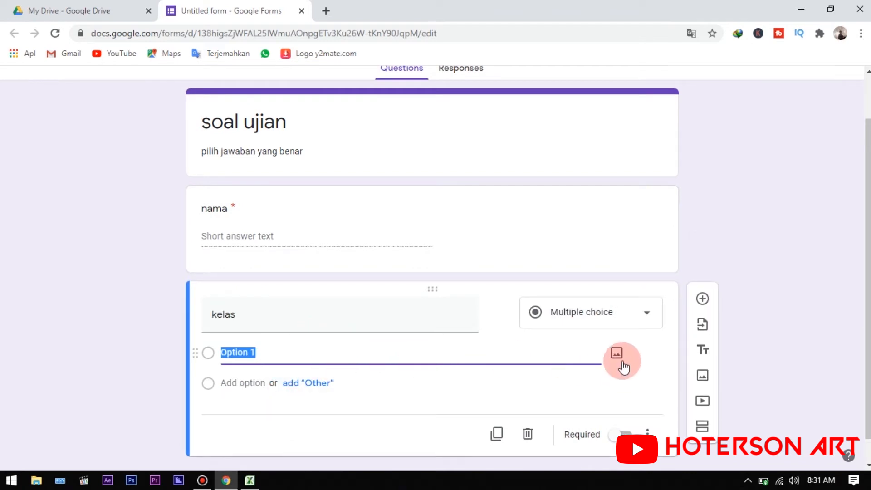
click(612, 320)
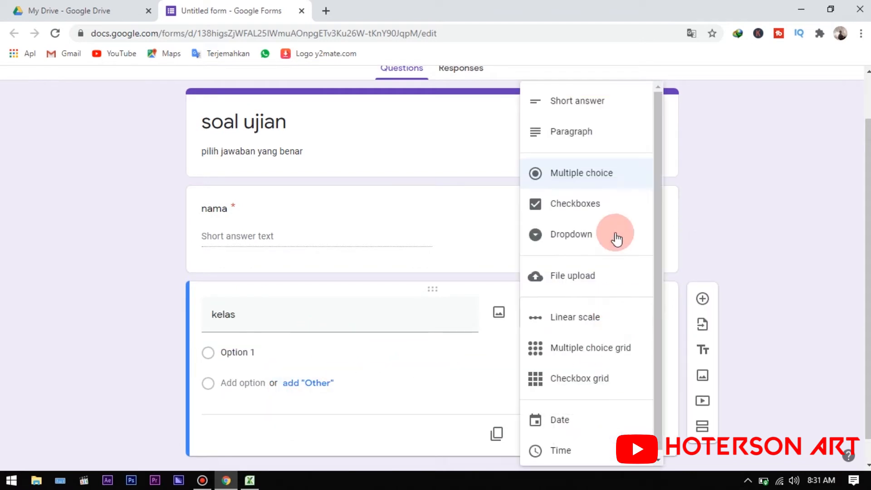
click(590, 109)
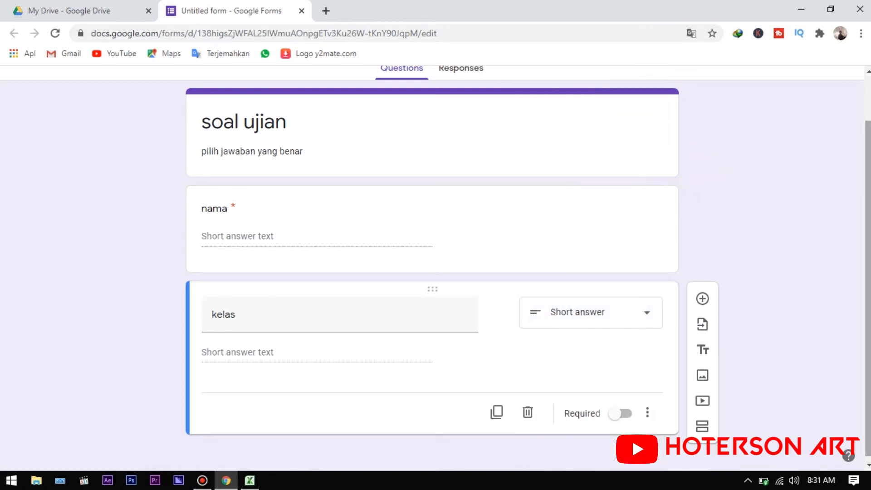
click(616, 413)
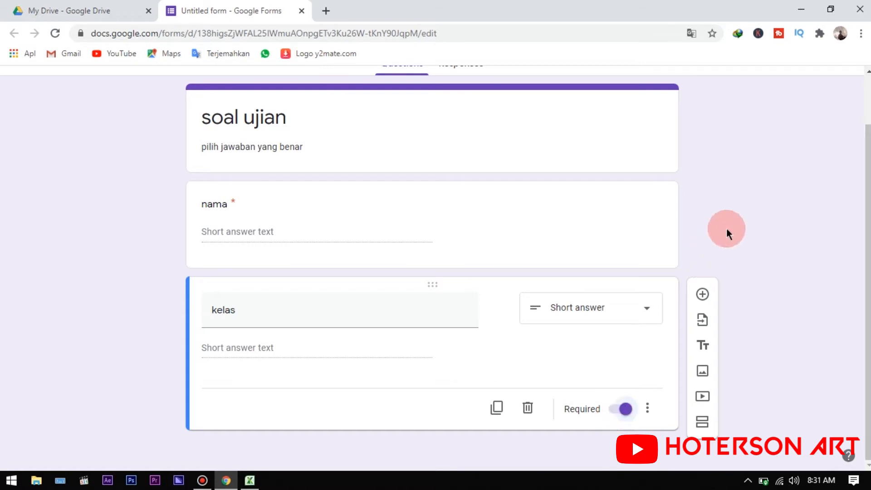
Step: Add a multiple-choice question with the text "1+1=" below the kelas question
click(705, 293)
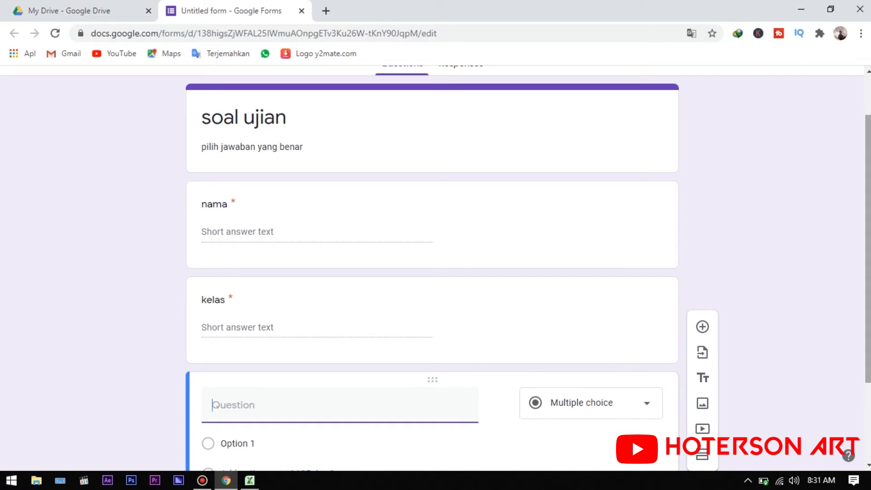
drag(868, 255, 868, 328)
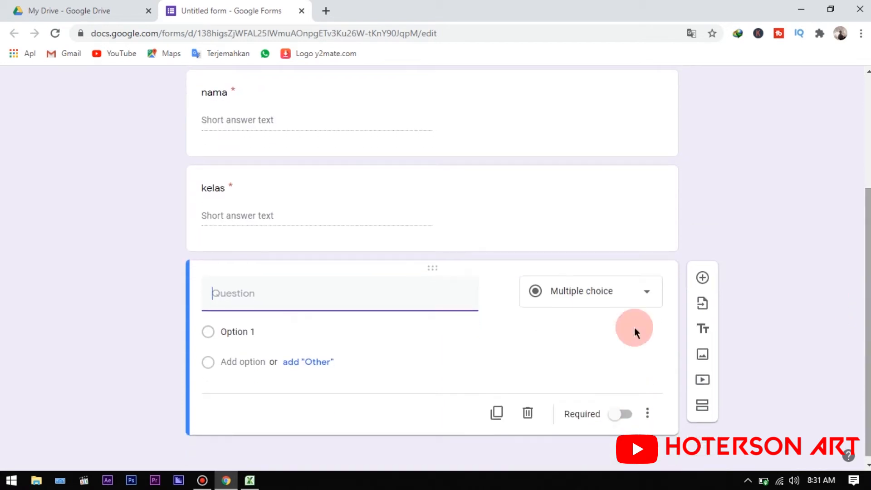
click(424, 316)
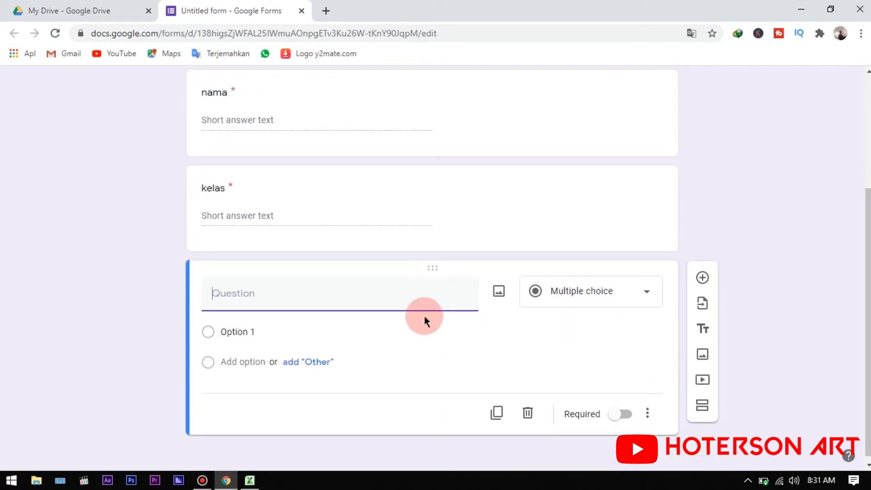
text(1+1=)
click(594, 301)
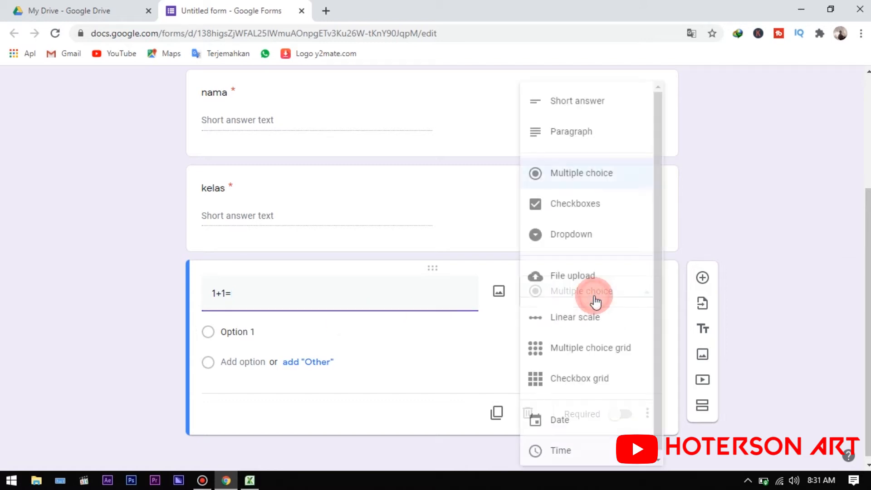
click(585, 174)
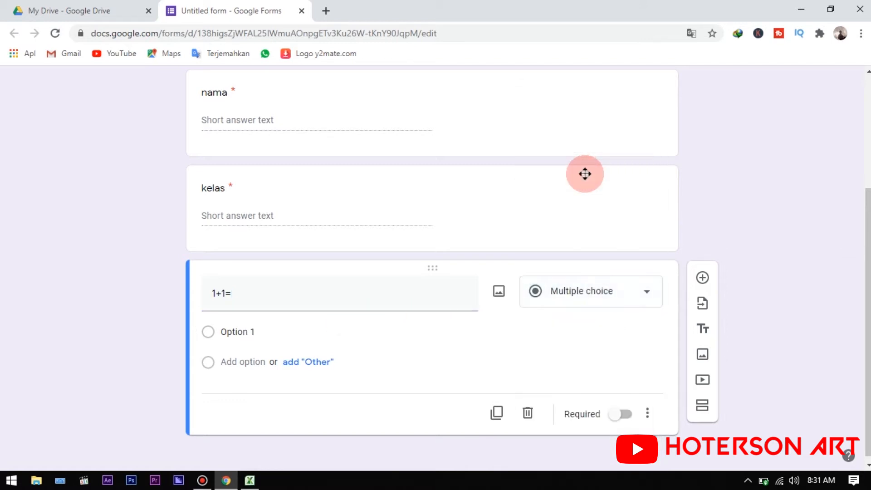
Step: Give the "1+1=" question the four answer options 2, 3, 4 and 5
click(314, 334)
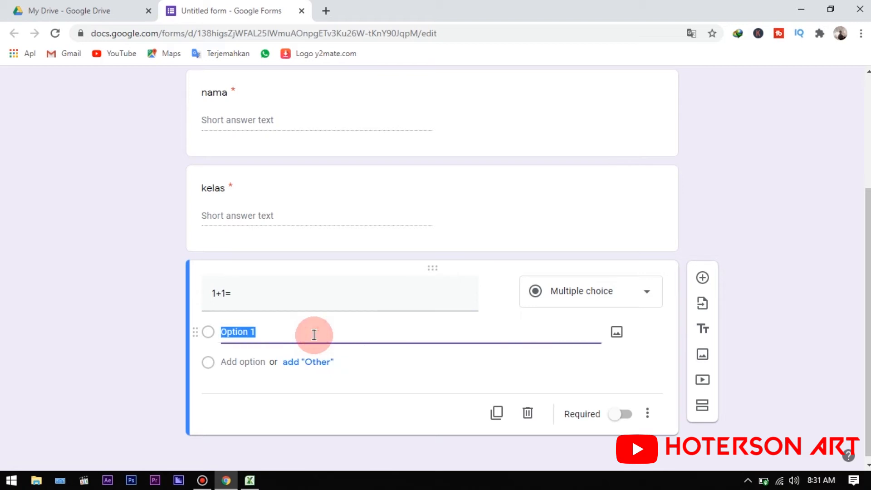
text(2)
click(254, 365)
click(239, 380)
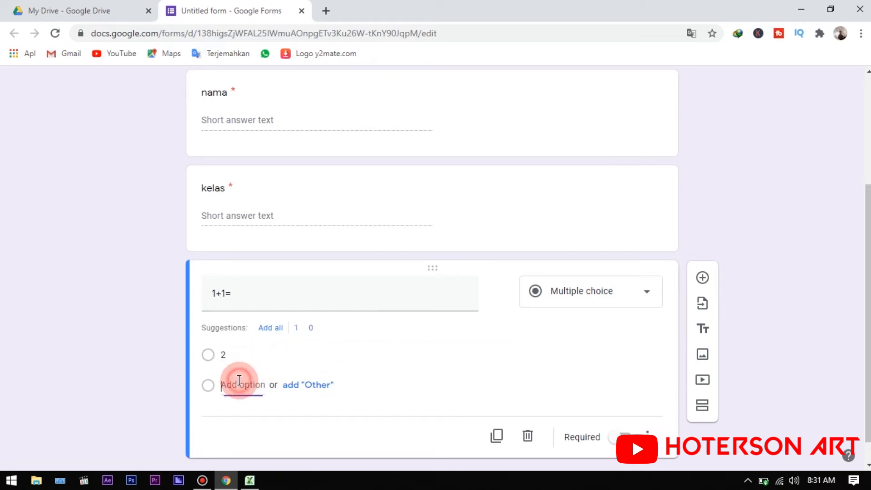
text(3)
click(236, 409)
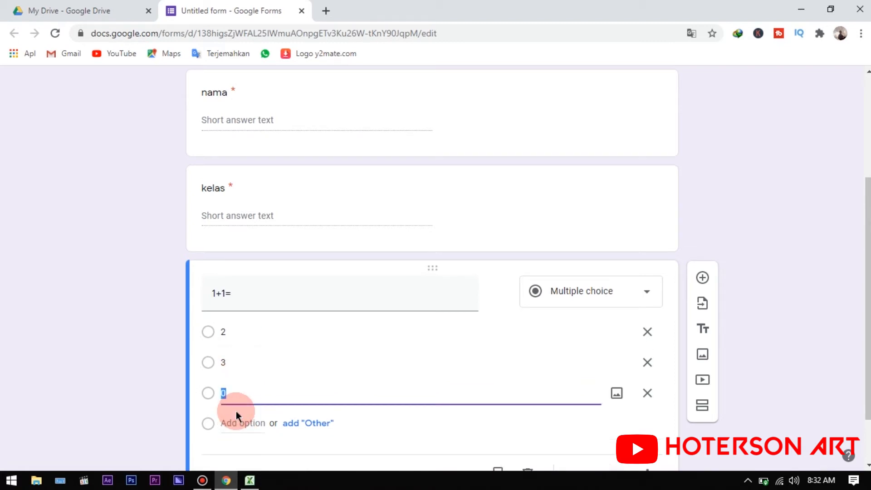
text(4)
click(236, 420)
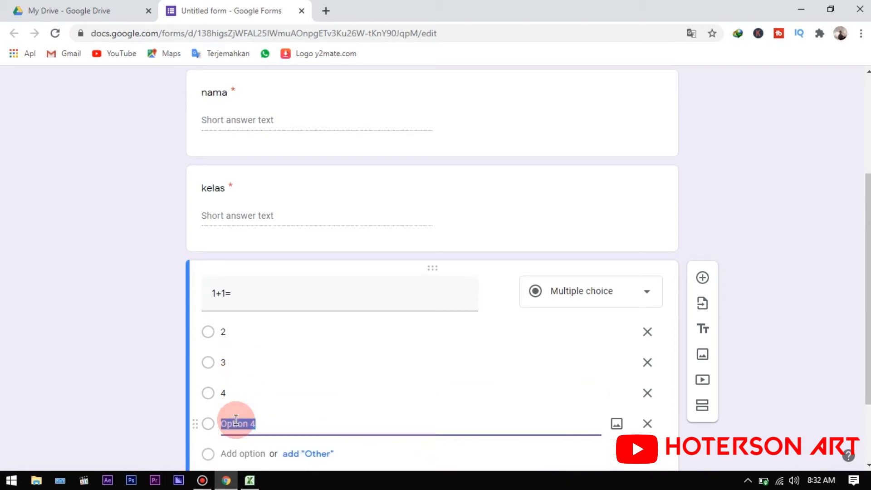
text(5)
drag(869, 318, 869, 213)
click(833, 347)
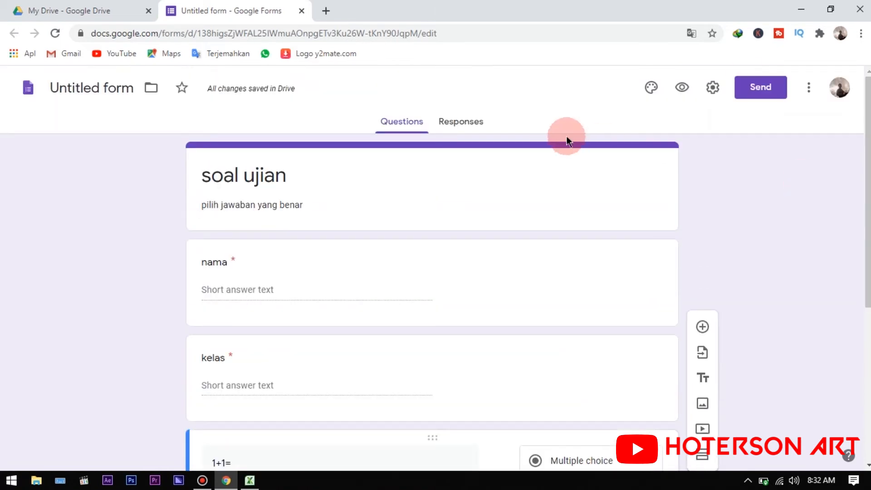
Step: Name the untitled form file "soal ujian", matching the form's title
click(663, 87)
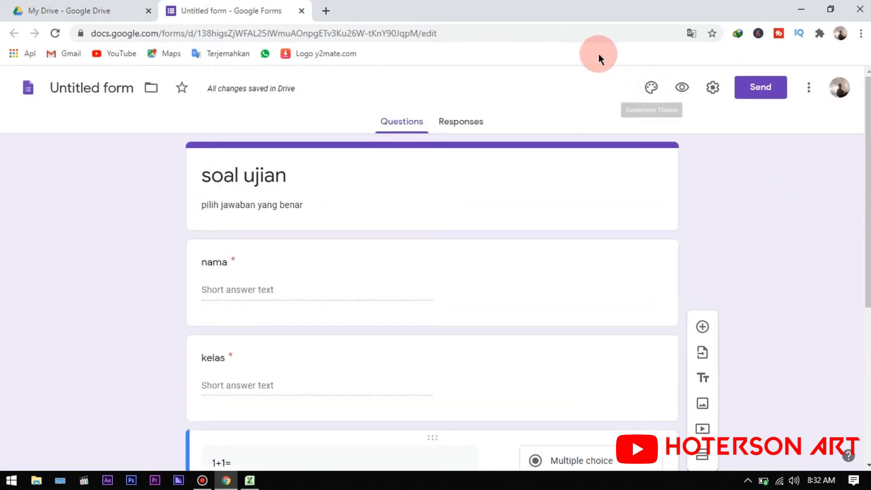
click(69, 88)
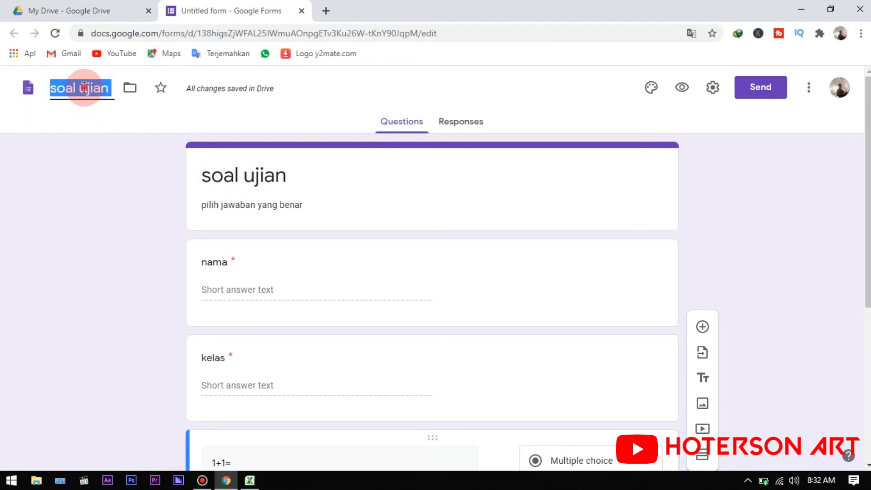
click(89, 87)
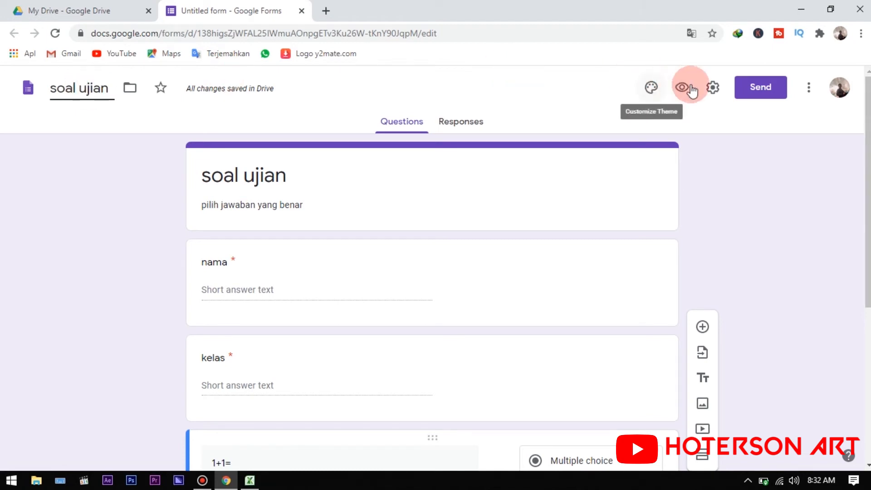
Step: Customize the form theme with the dark blue theme color and the third, darkest tinted background color
click(649, 90)
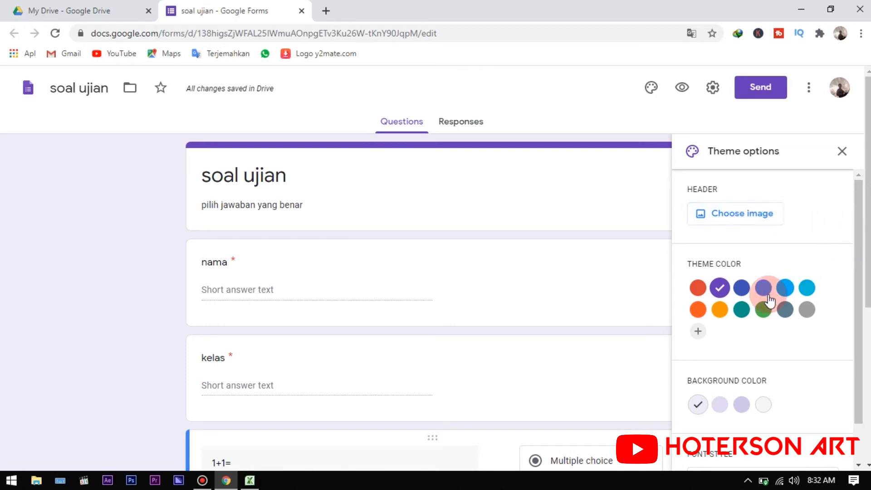
click(747, 293)
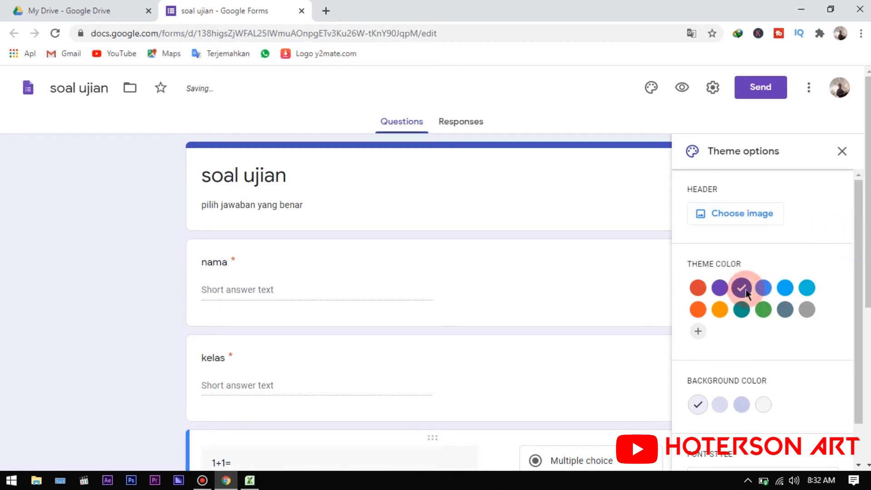
click(742, 404)
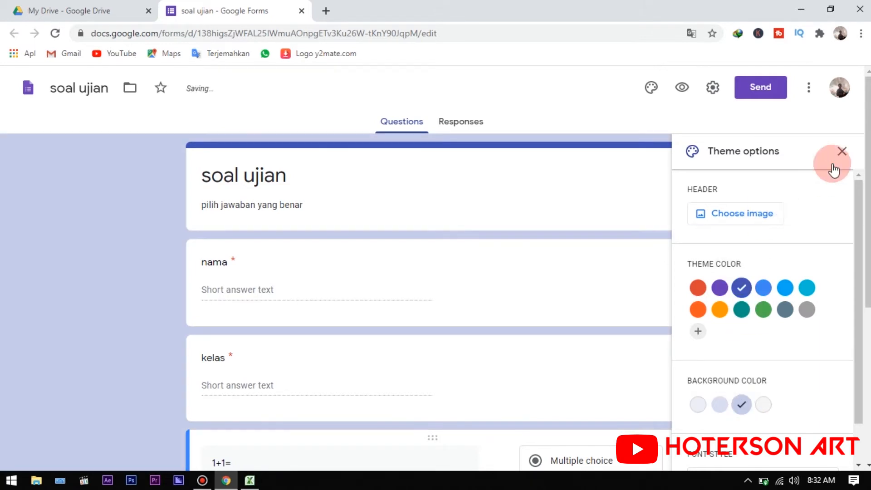
click(842, 152)
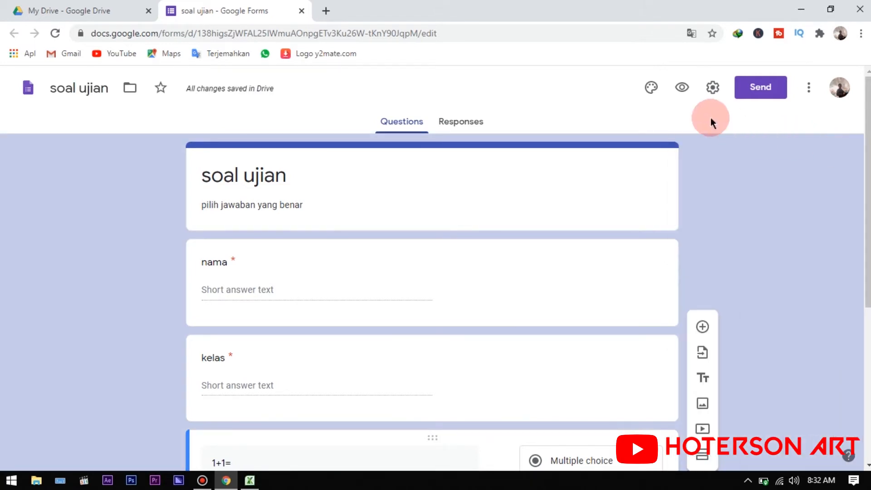
Step: Make the form a quiz and set grades to be released later, after manual review
click(712, 89)
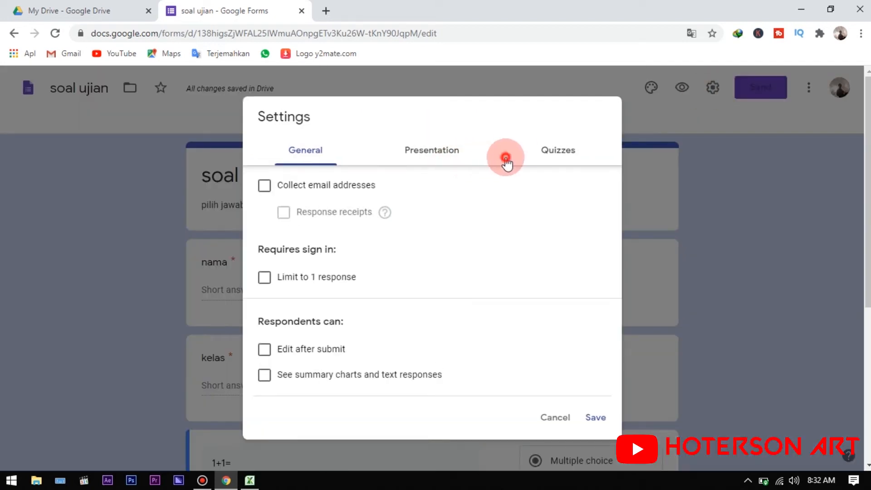
click(506, 159)
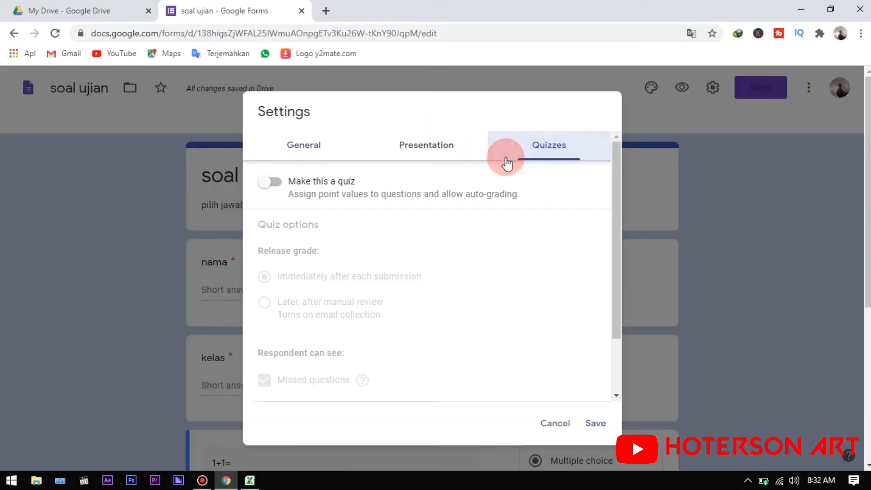
click(278, 194)
drag(614, 203, 606, 263)
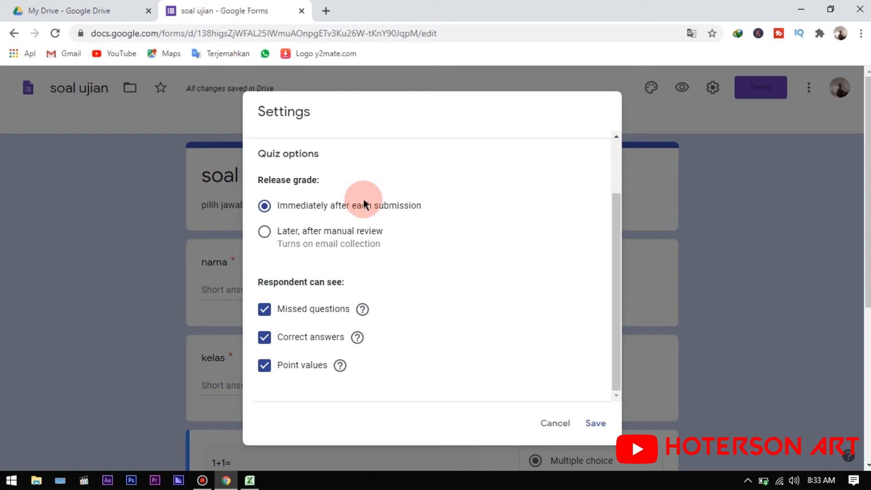
click(284, 233)
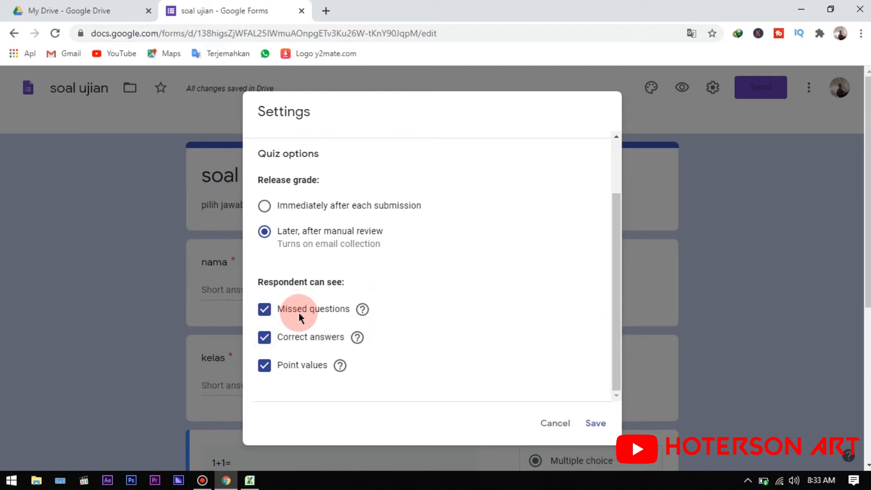
Step: Stop respondents from seeing missed questions, correct answers and point values in the quiz options
click(265, 309)
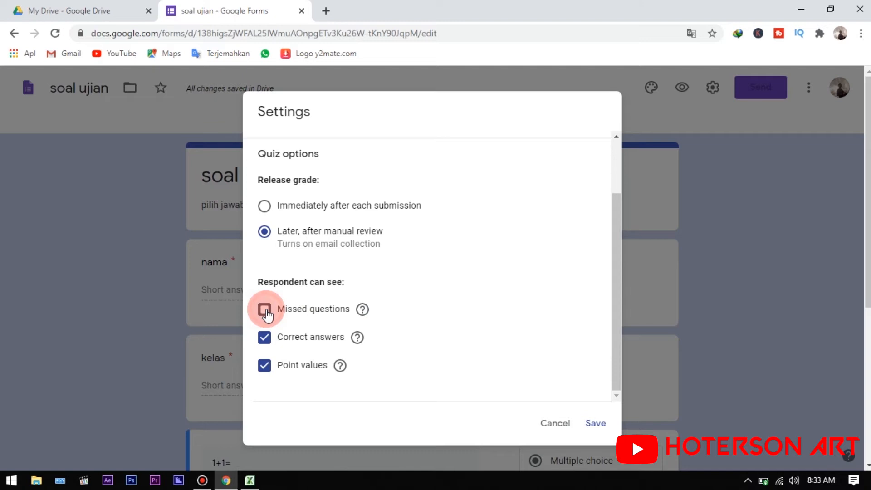
click(264, 345)
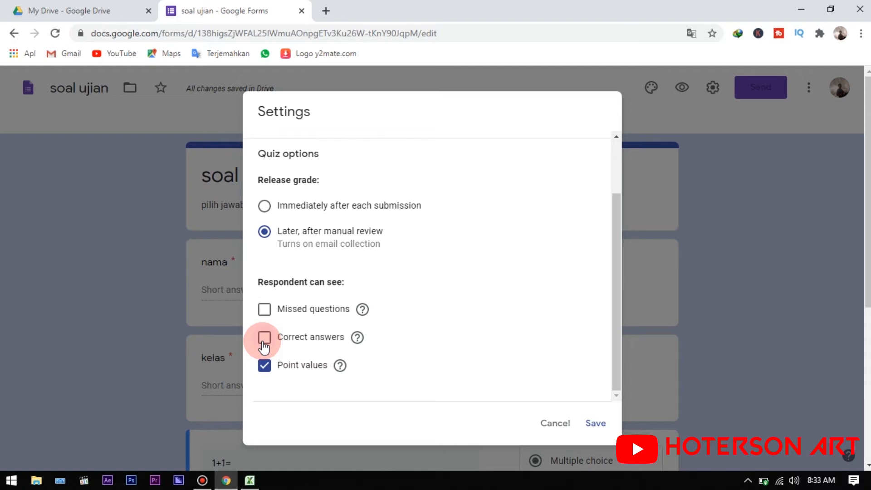
click(267, 366)
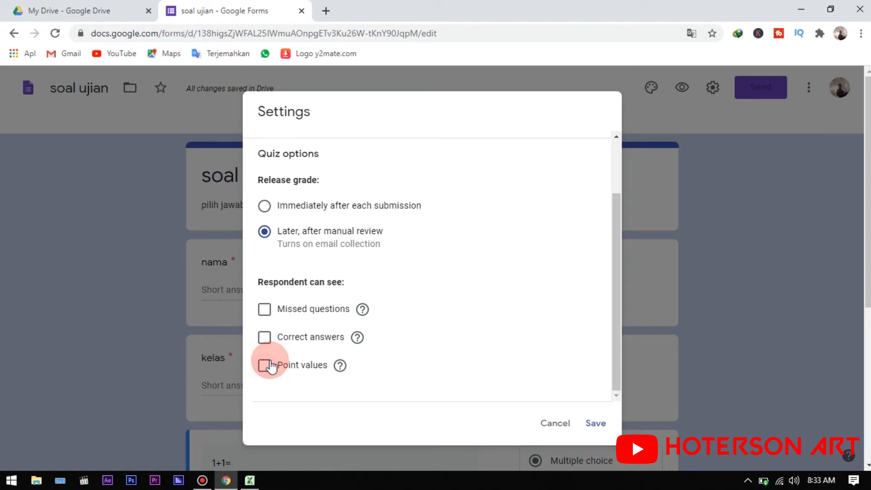
click(599, 425)
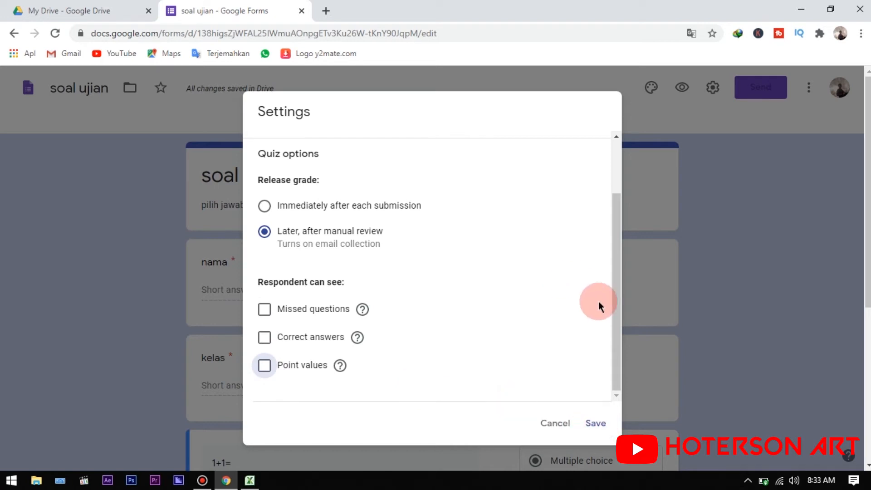
Step: Turn off the collection of email addresses in the form's general settings
drag(614, 304, 415, 151)
drag(552, 208, 607, 217)
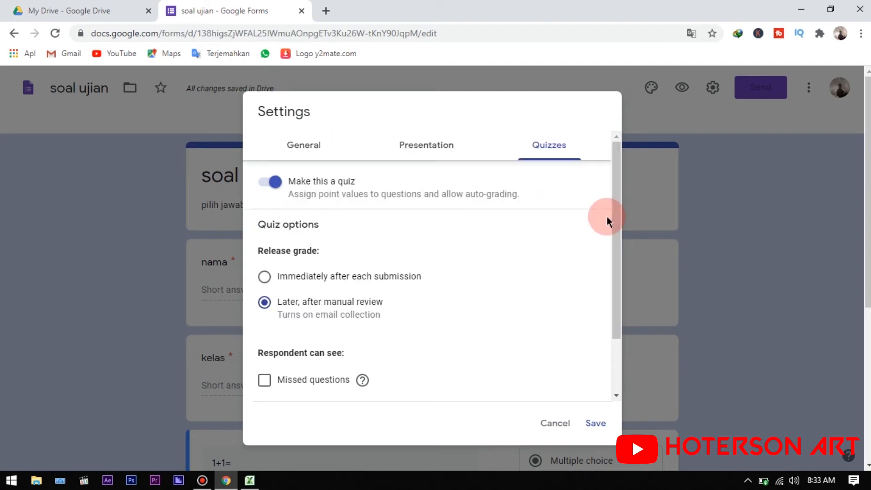
click(323, 140)
click(533, 198)
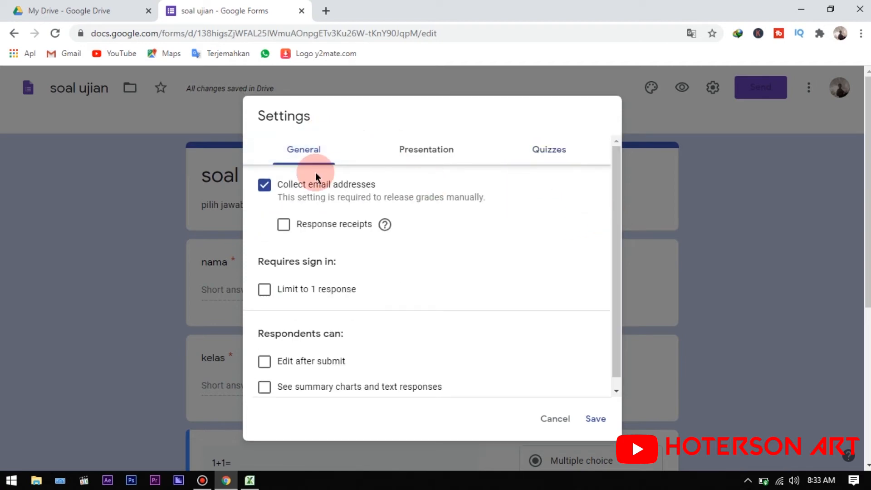
click(263, 187)
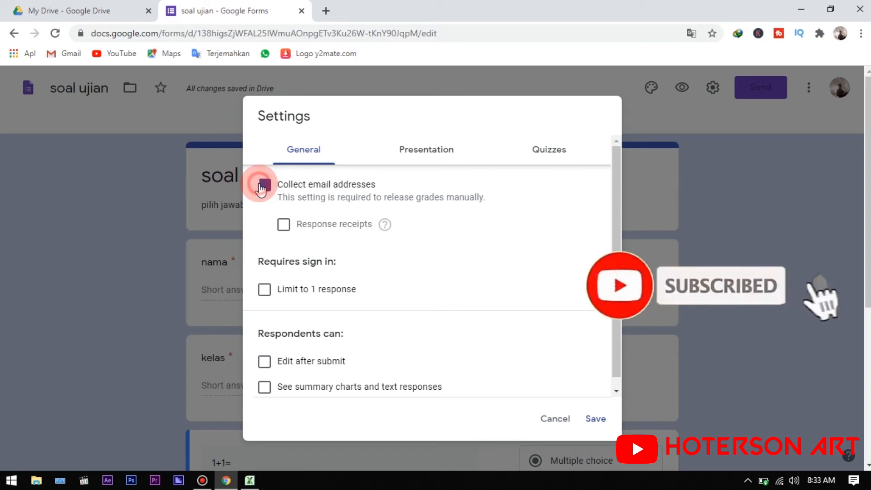
click(263, 187)
Step: Limit the form to 1 response per respondent and save the settings
drag(617, 234, 618, 244)
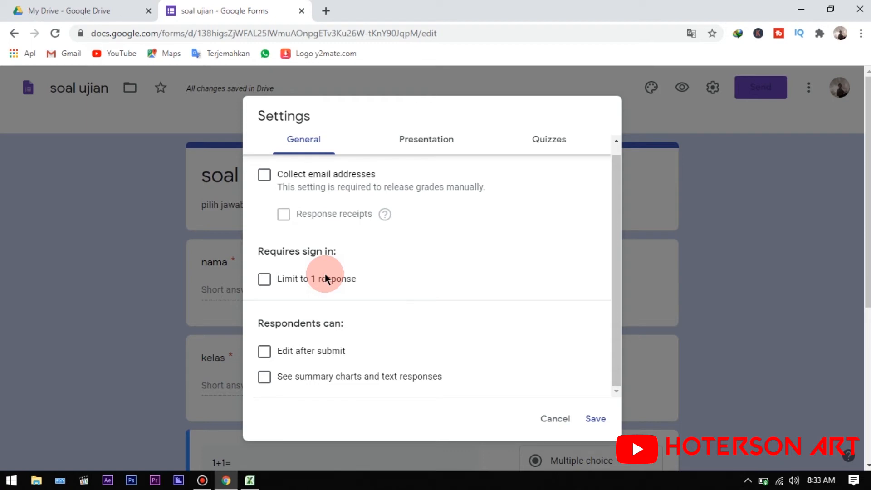
click(265, 280)
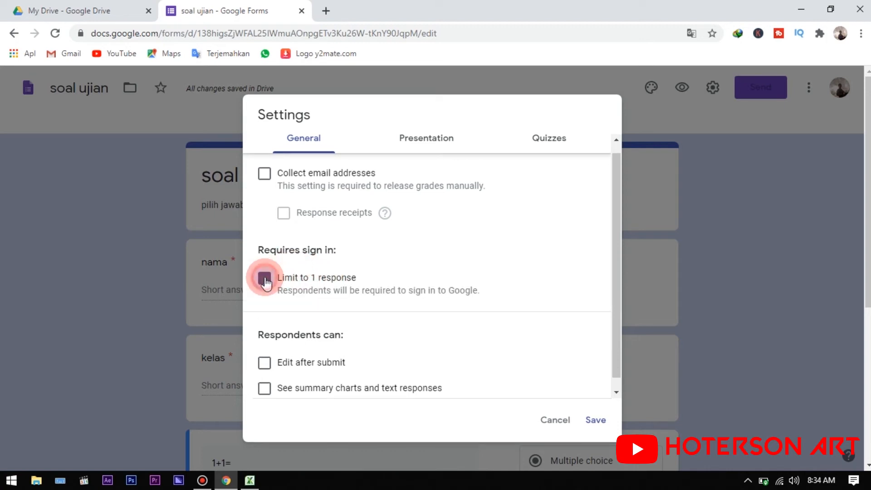
triple_click(615, 278)
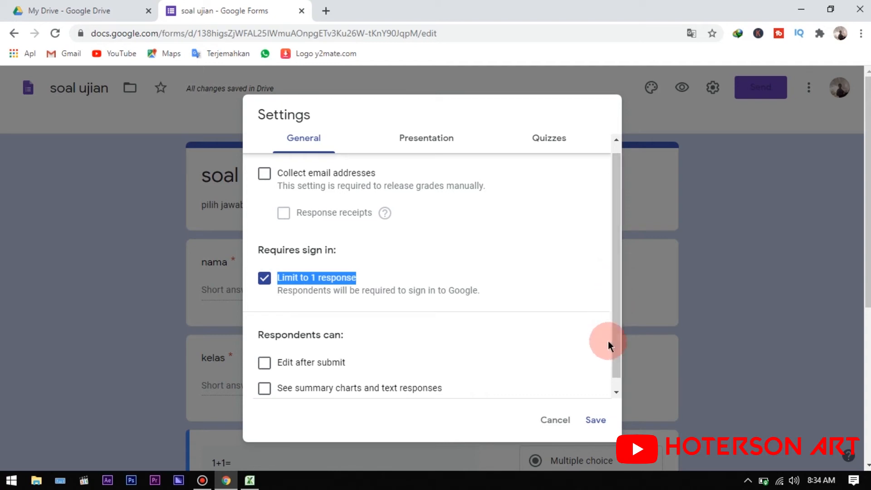
click(566, 294)
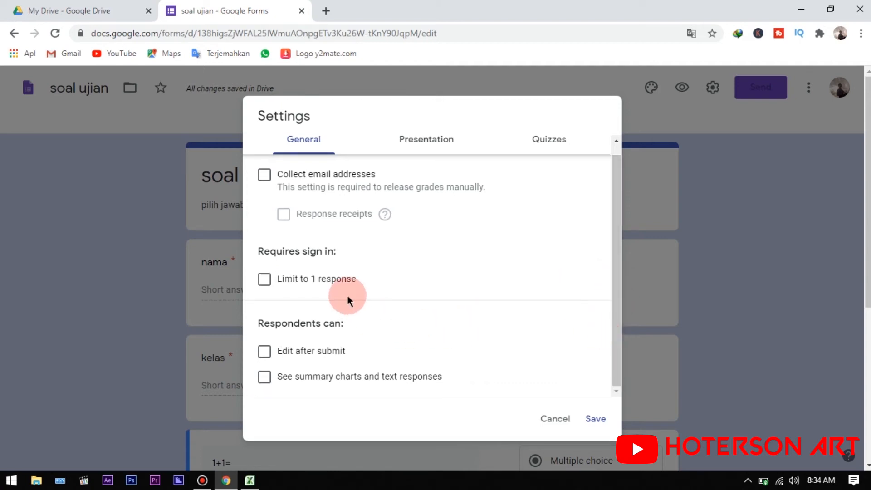
click(320, 282)
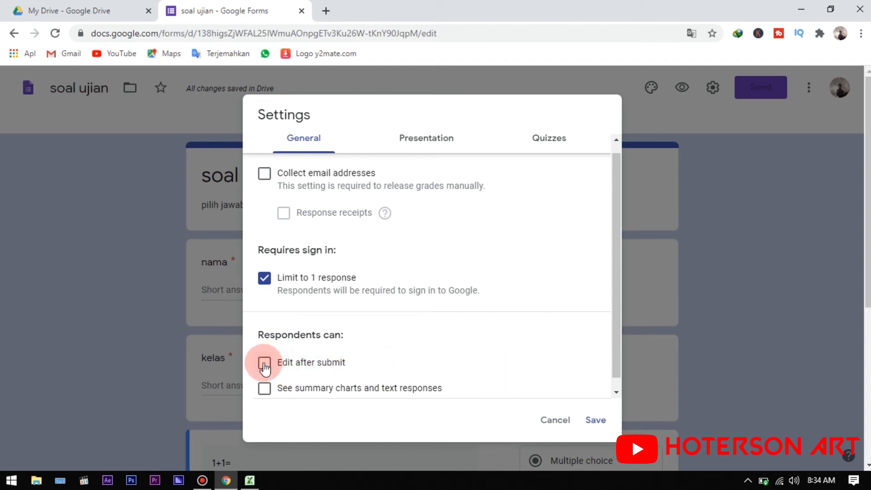
click(597, 420)
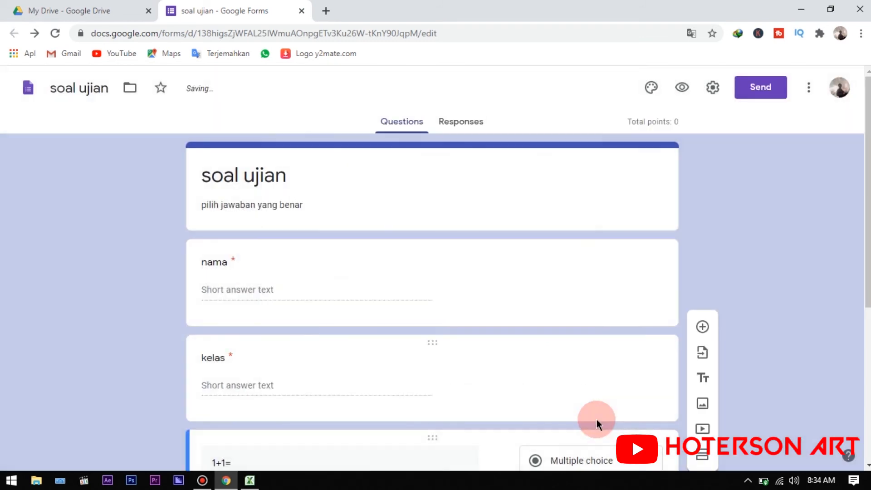
Step: Preview the form and fill in the respondent's name under nama and 4 under kelas
click(684, 93)
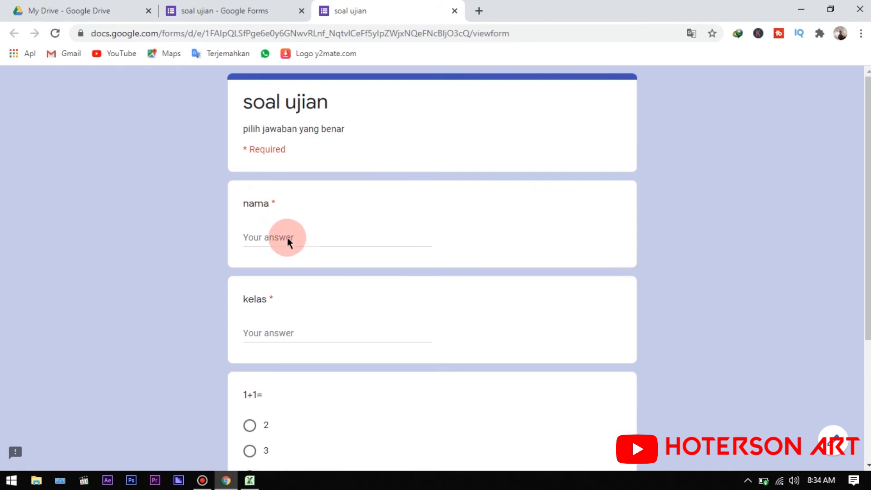
click(272, 241)
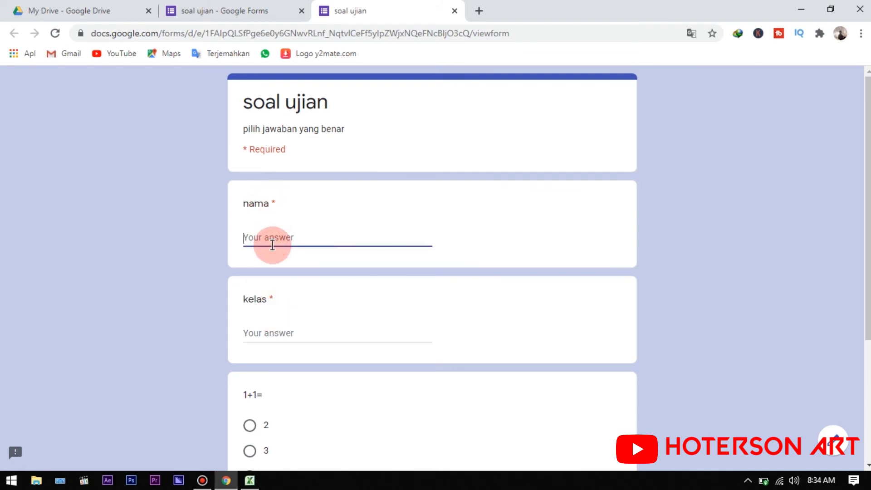
text(wahyu)
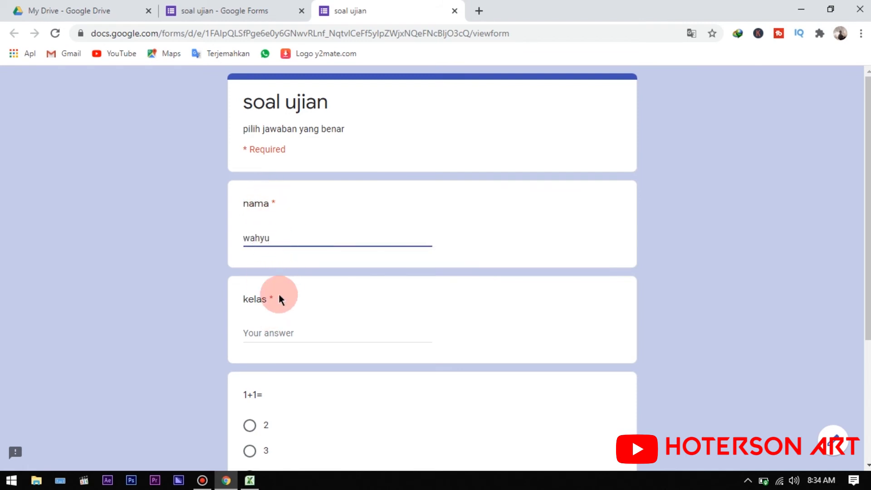
click(281, 333)
text(4)
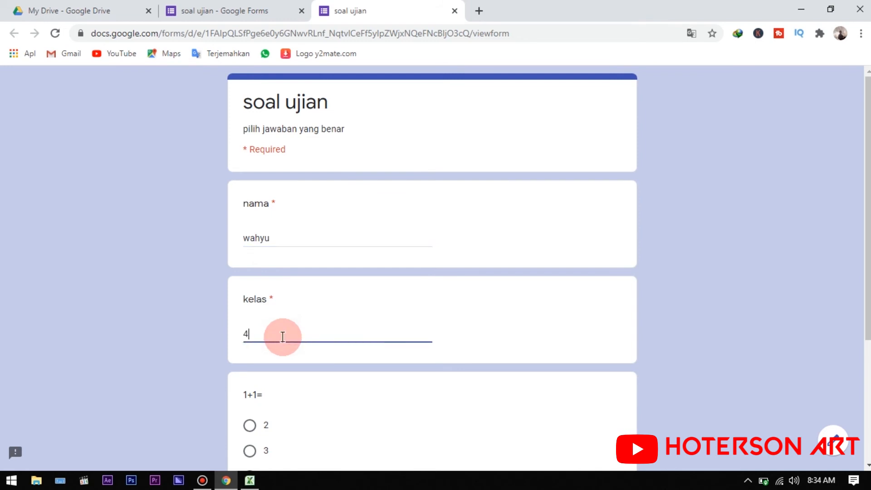
Step: Choose 2 as the answer to the "1+1=" question and submit the response
scroll(846, 243, down, 3)
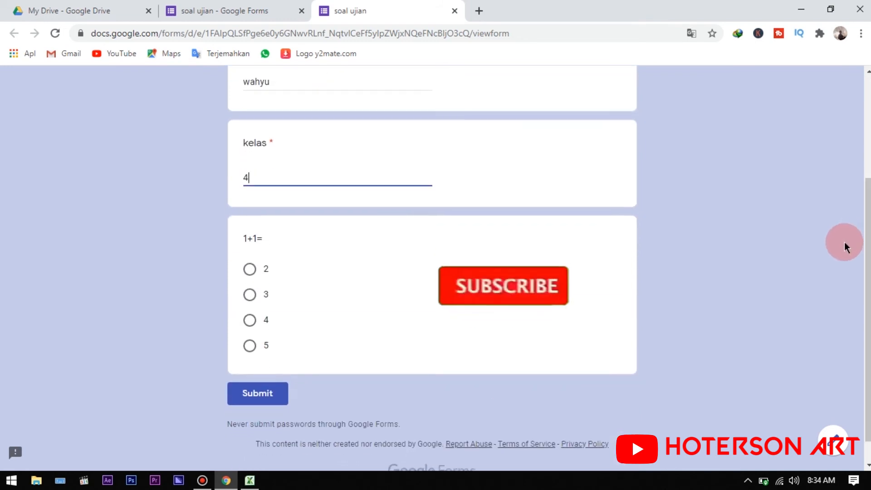
click(249, 269)
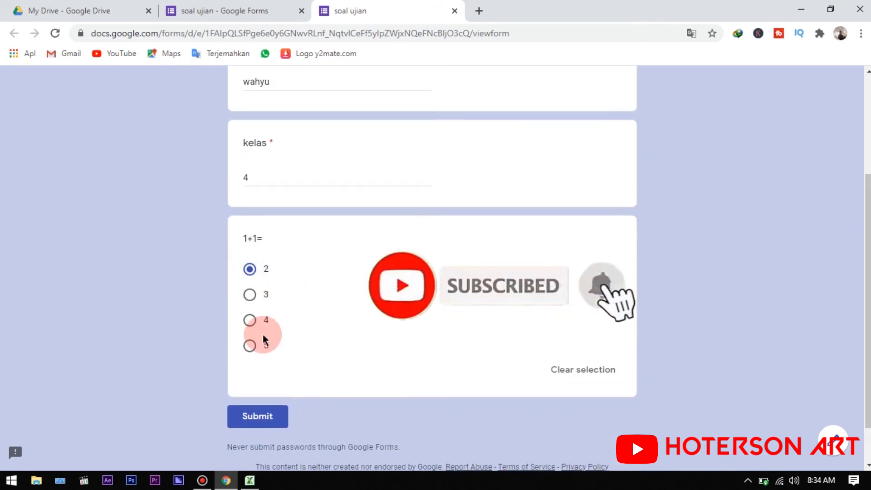
click(257, 408)
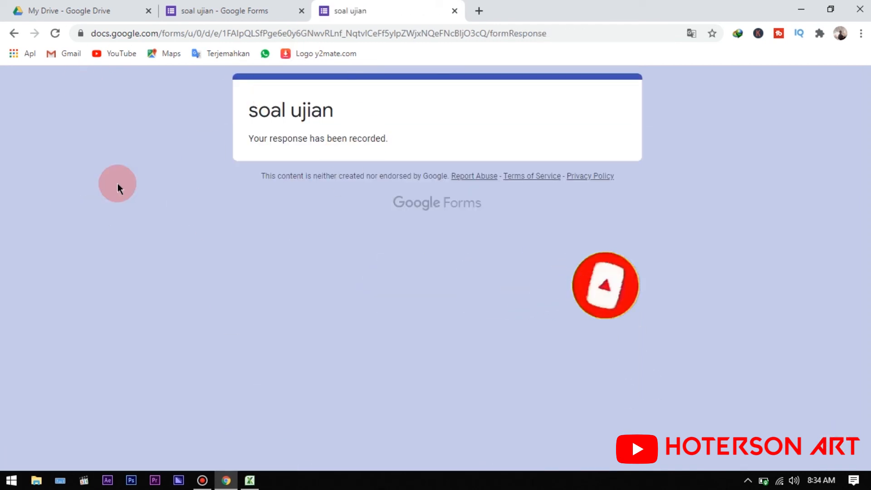
Step: Return to the form editor and review the summary of the submitted responses
click(151, 3)
click(191, 7)
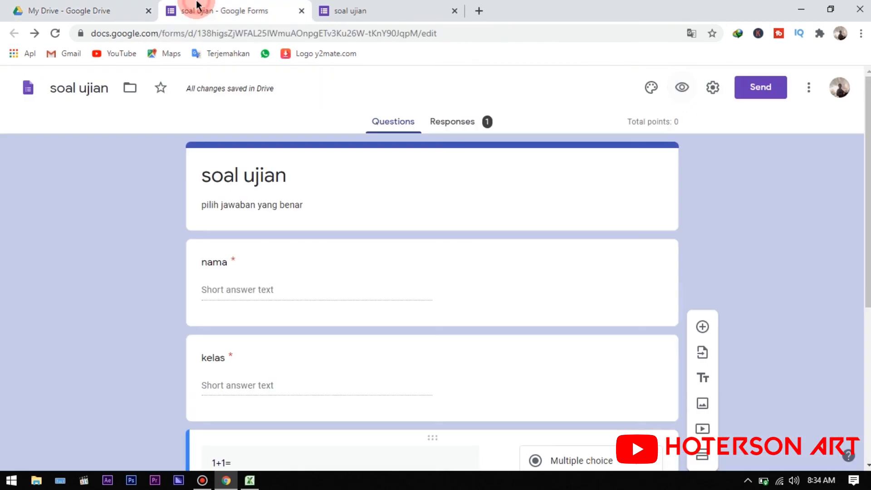
click(475, 127)
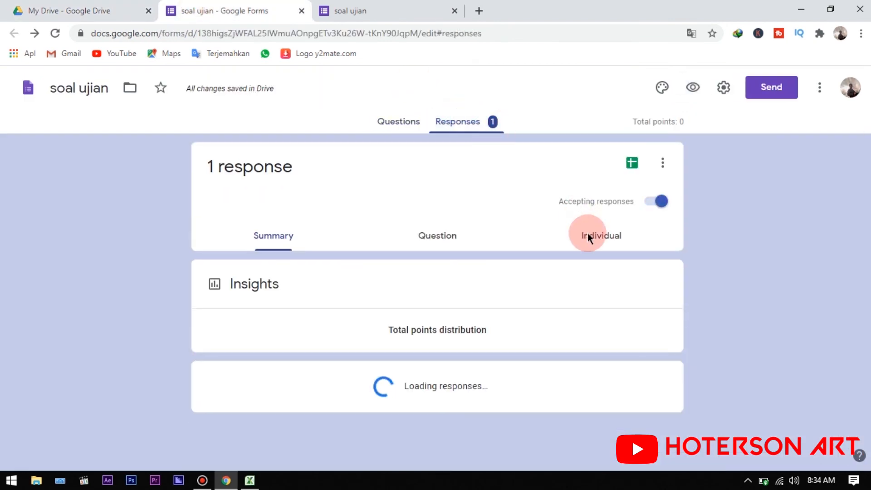
scroll(858, 253, down, 7)
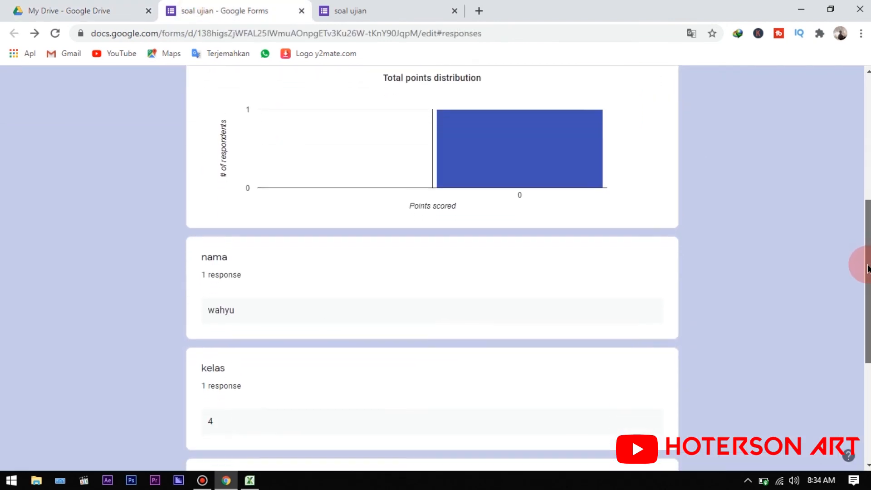
scroll(858, 254, up, 7)
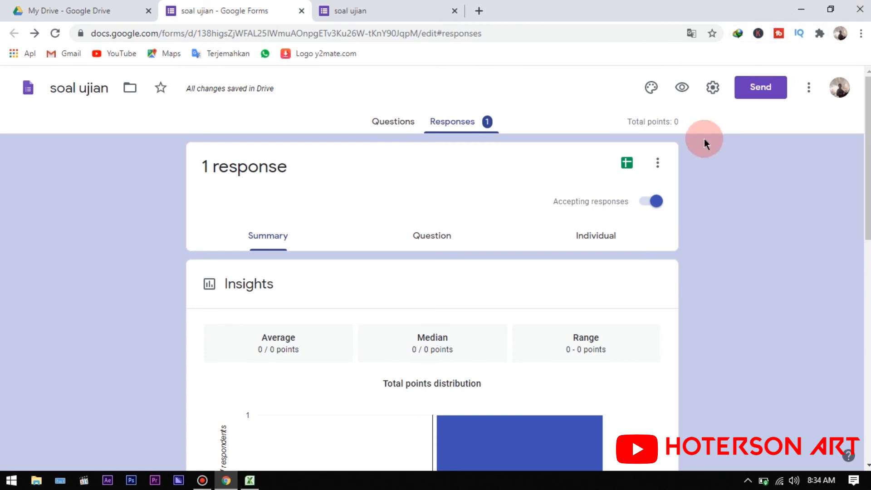
Step: Download the form's responses as a CSV, saving the archive as soal ujian .csv.zip in the Compressed downloads folder
click(658, 162)
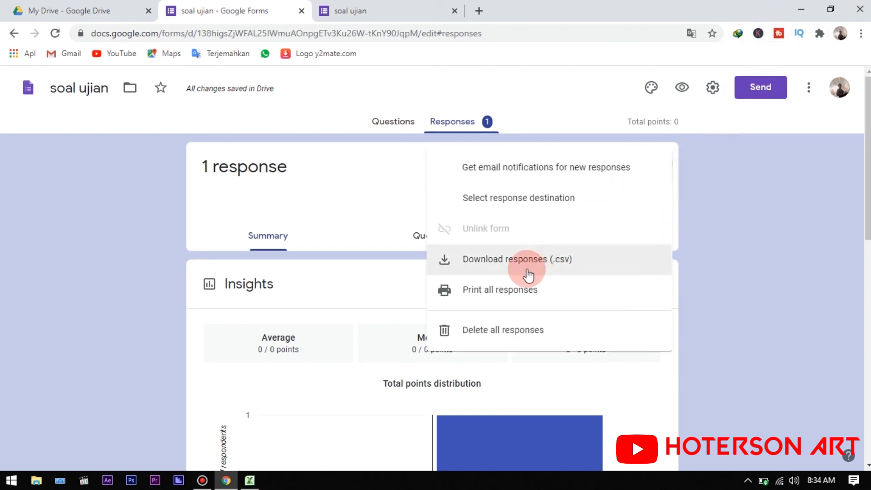
click(528, 270)
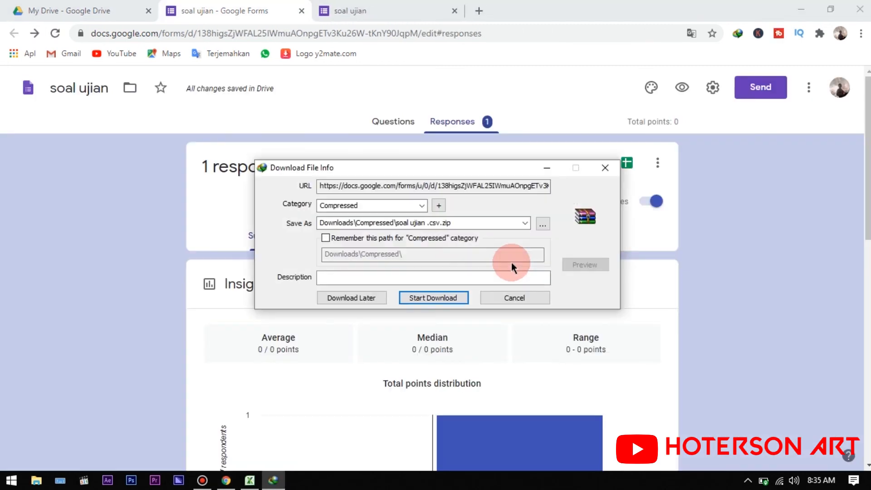
click(421, 297)
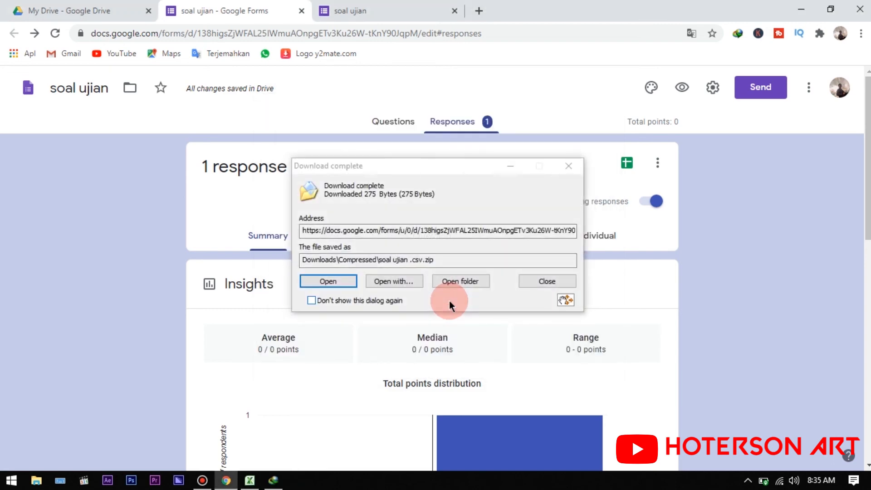
Step: Open the Compressed download folder and extract the soal ujian .csv archive to its default destination path
click(473, 285)
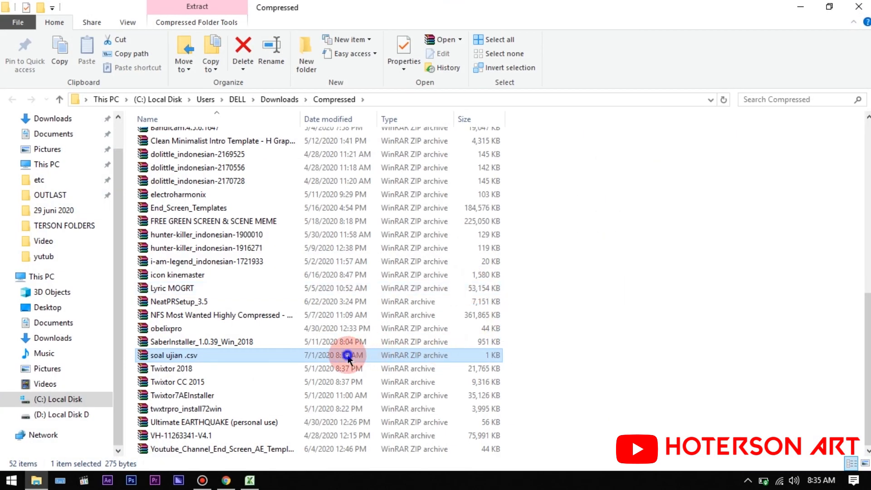
right_click(348, 357)
click(413, 143)
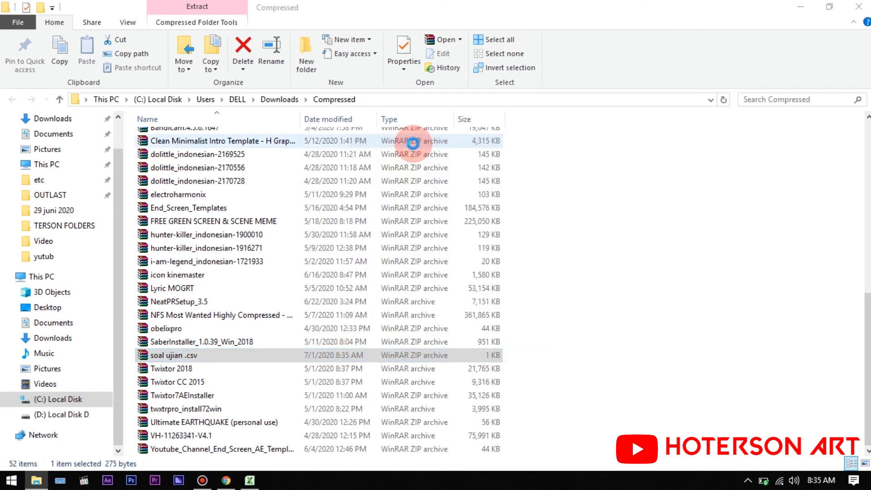
key(Return)
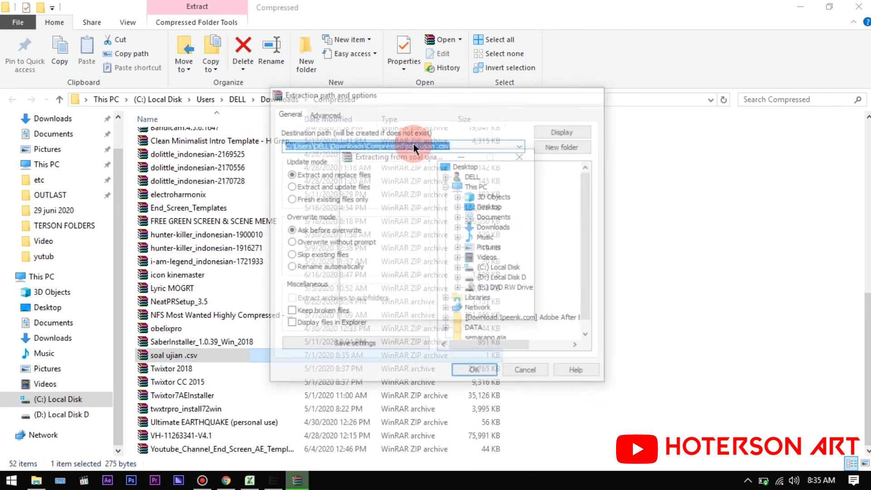
Step: Open the soal ujian file from the extracted soal ujian .csv folder in Excel, review it, and return to the Google Forms responses in Chrome
scroll(318, 291, up, 1)
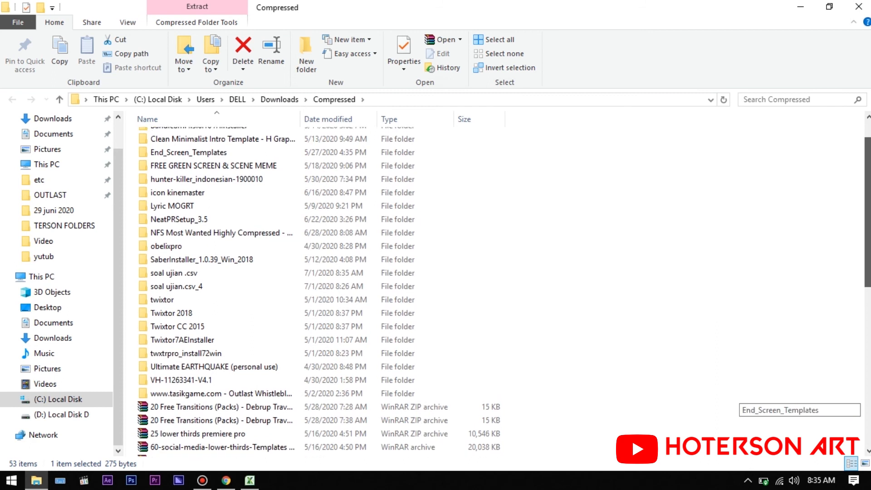
click(316, 289)
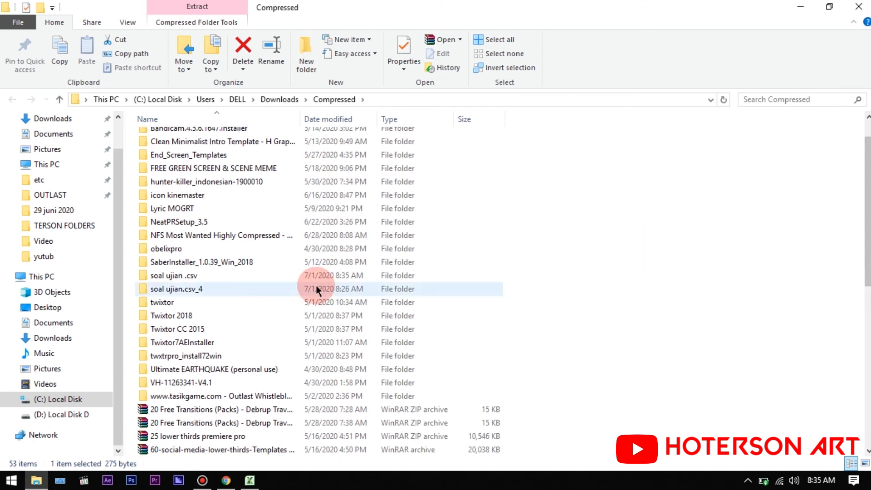
double_click(253, 275)
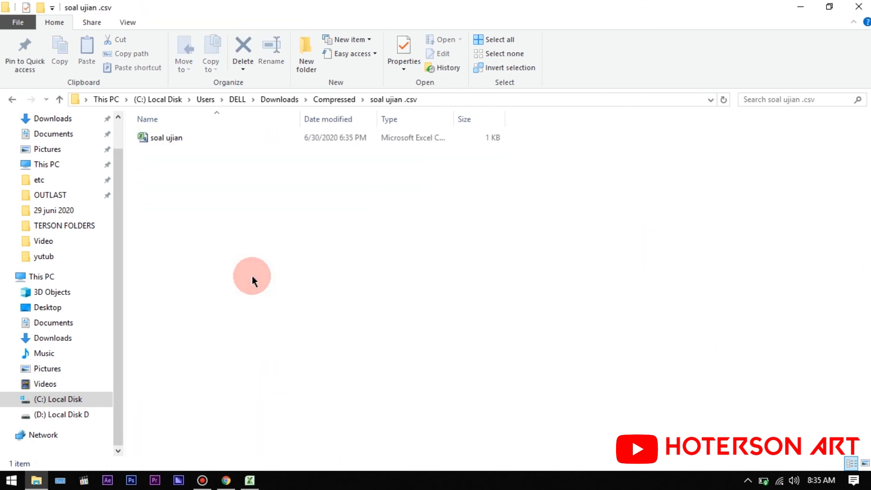
double_click(213, 138)
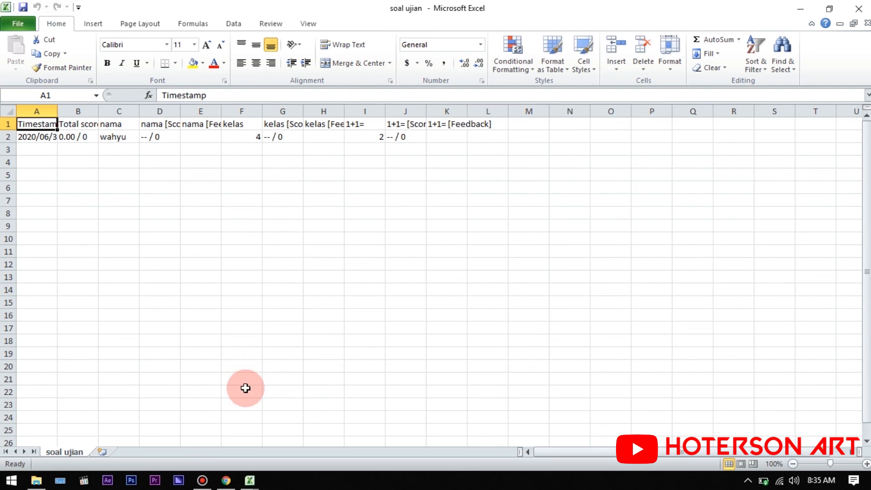
click(226, 480)
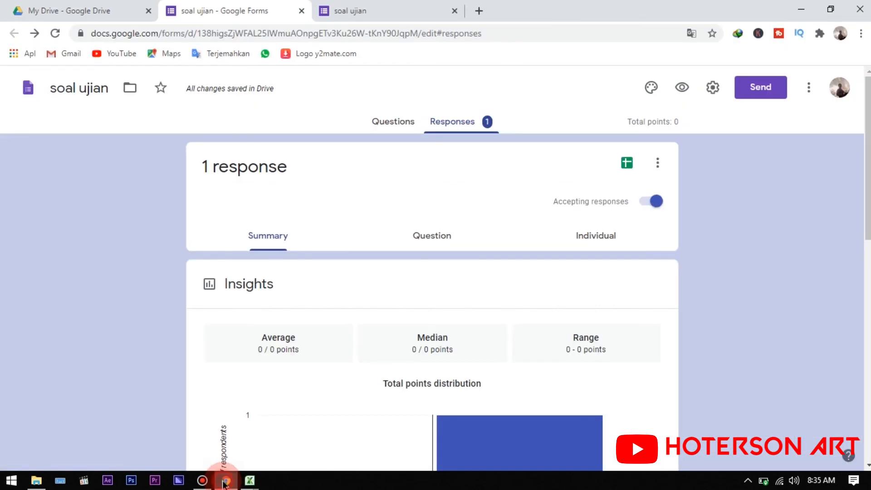